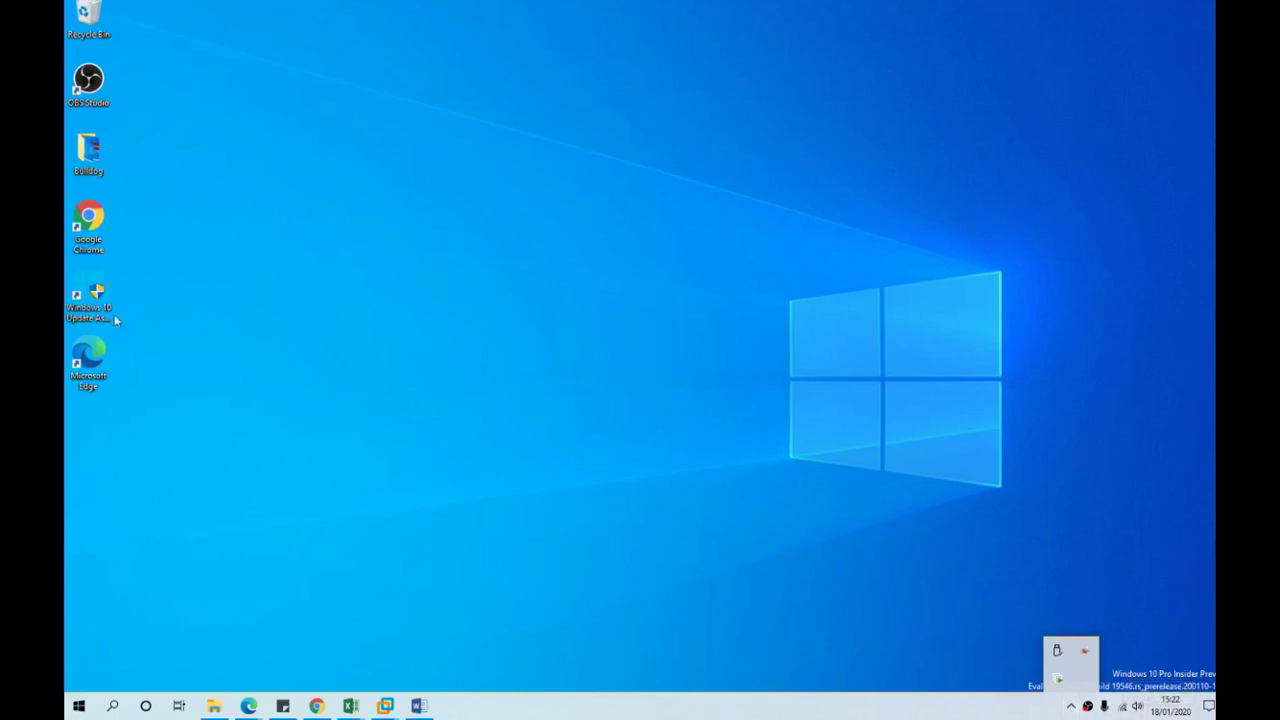
Open Microsoft Edge maximised and search Google for 'speed test'
double_click(80, 352)
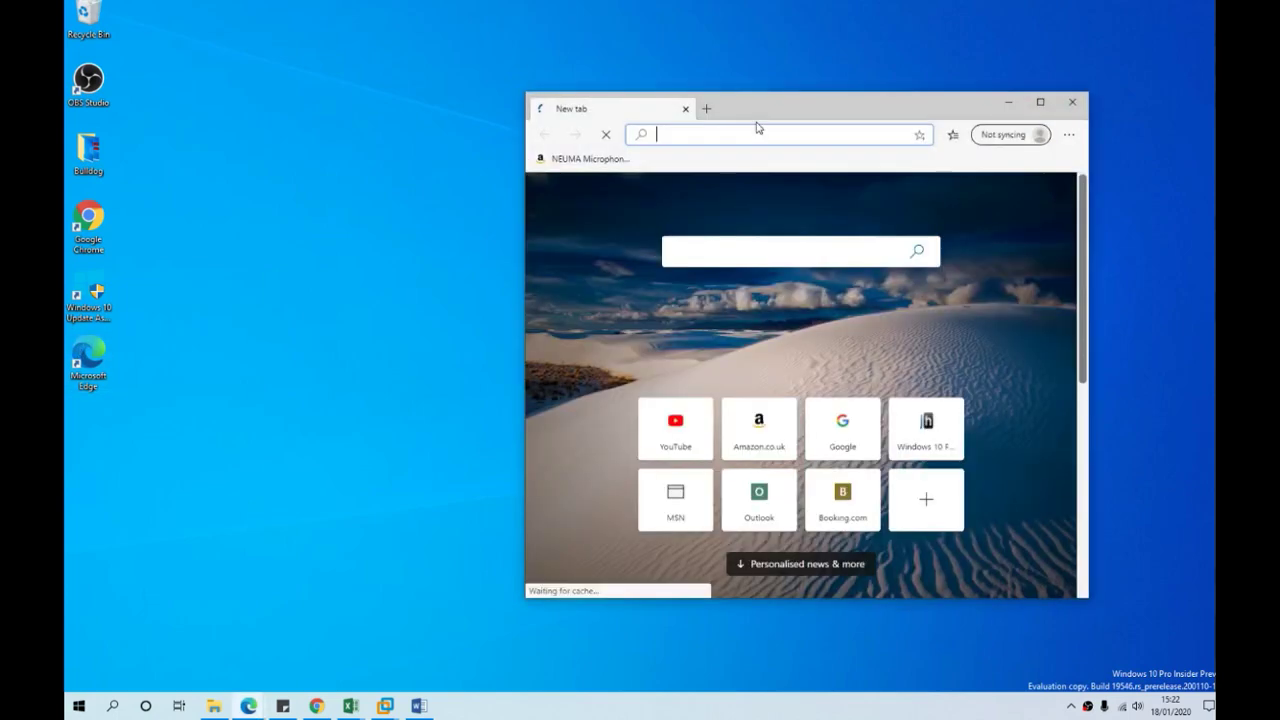
double_click(774, 119)
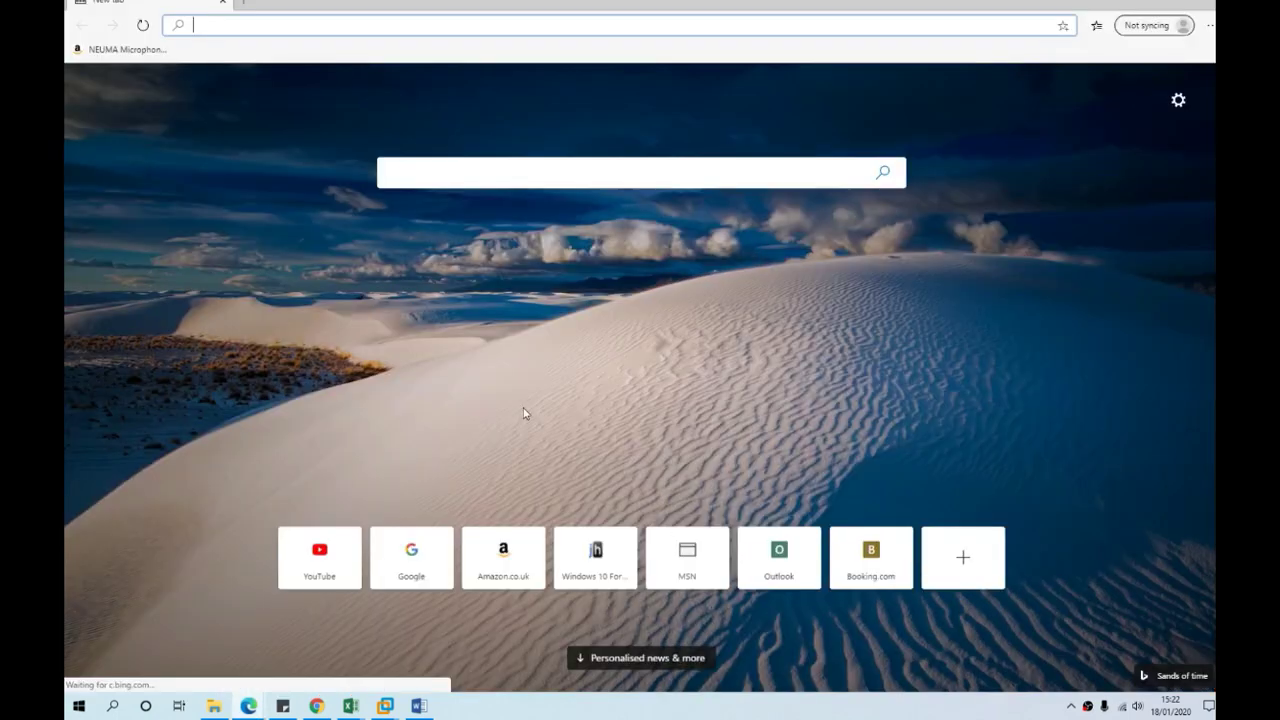
left_click(422, 566)
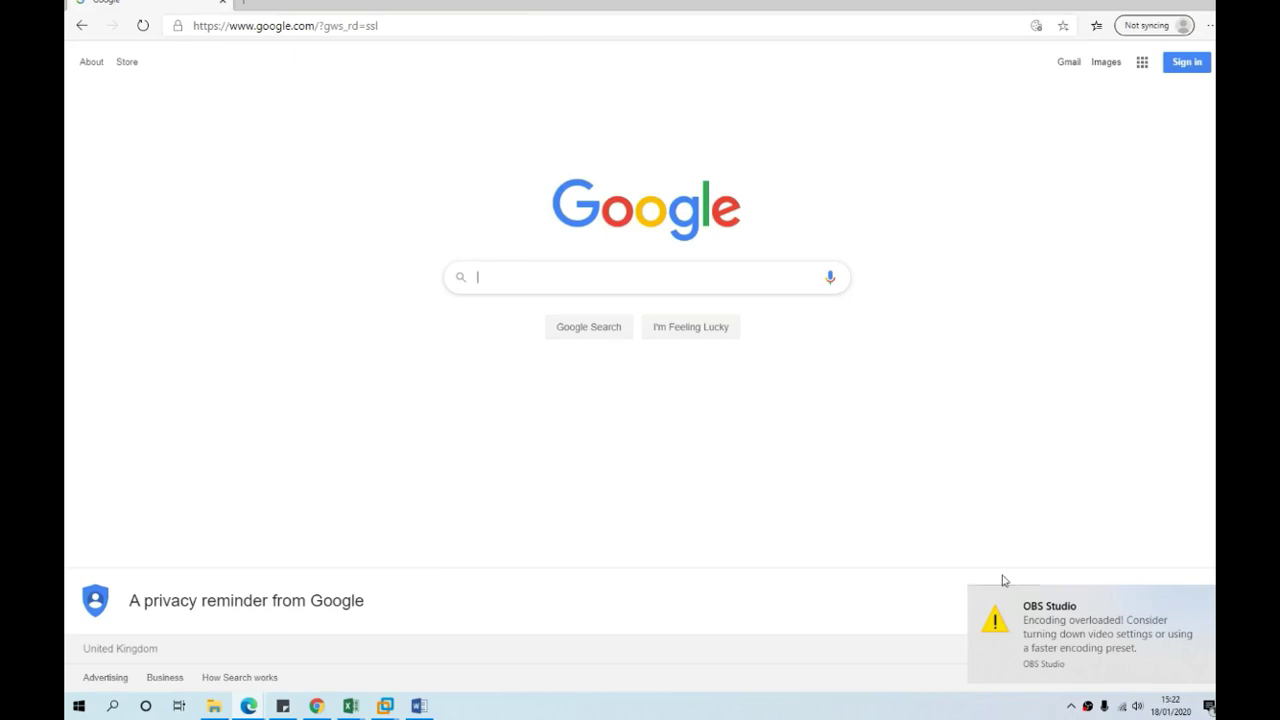
type("speed")
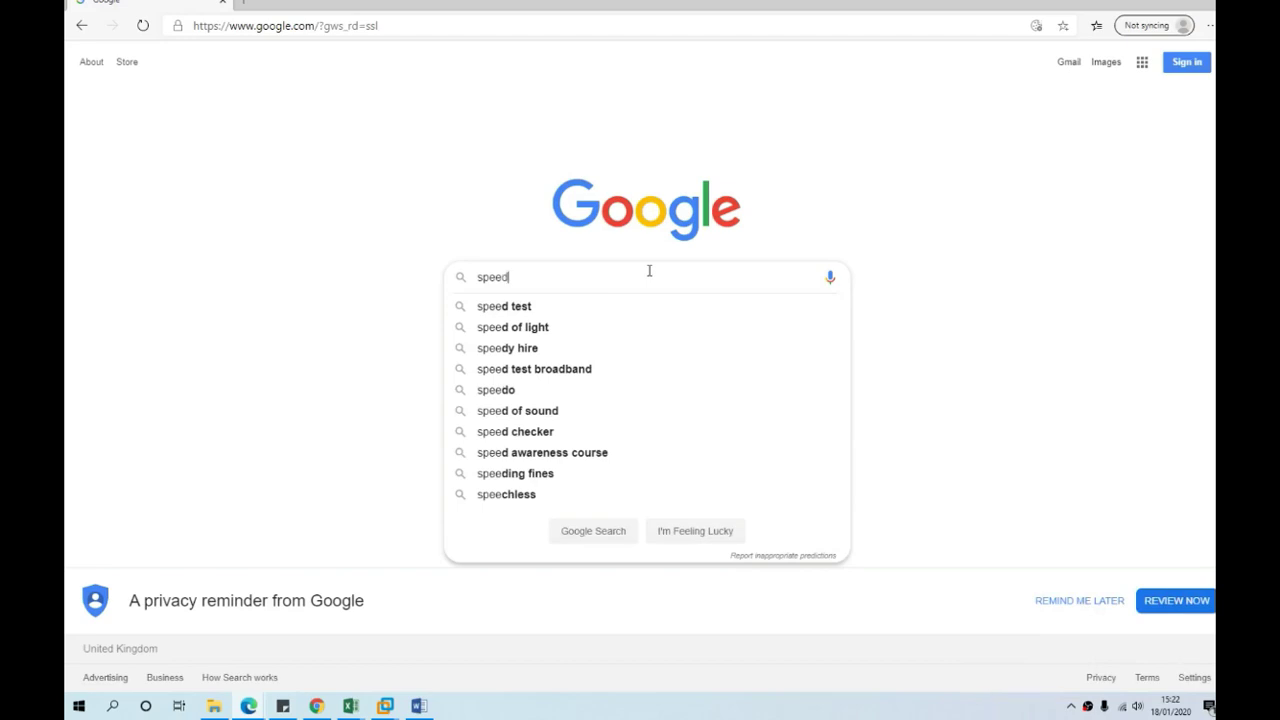
type(" test")
key("Return")
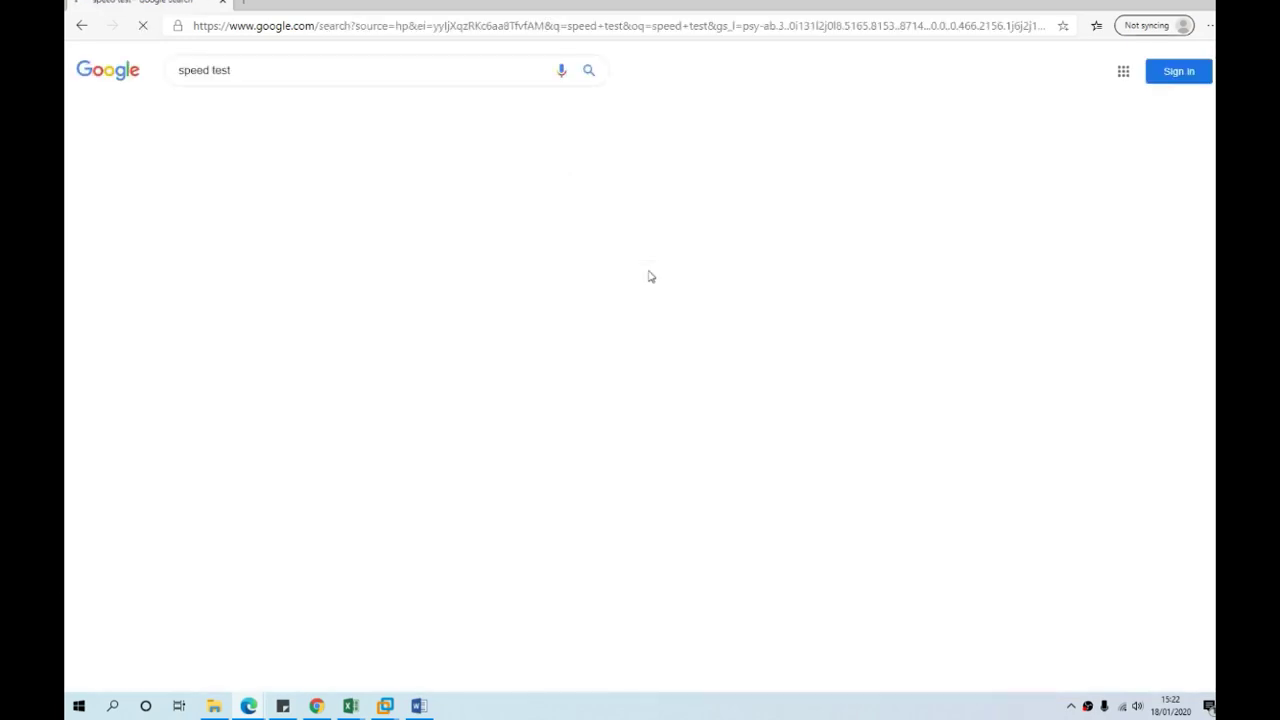
Run Google's speed test (1.29 Mbps down, 7.69 Mbps up), then show the desktop
left_click(572, 450)
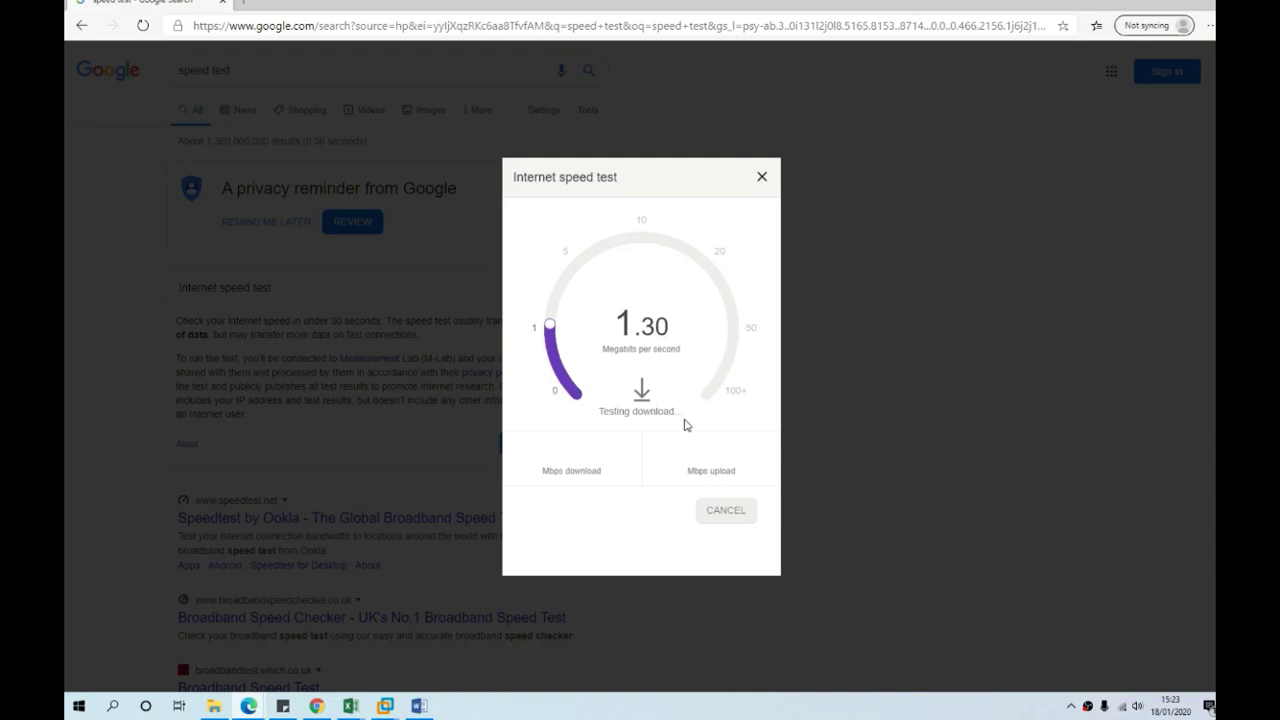
left_click(1071, 706)
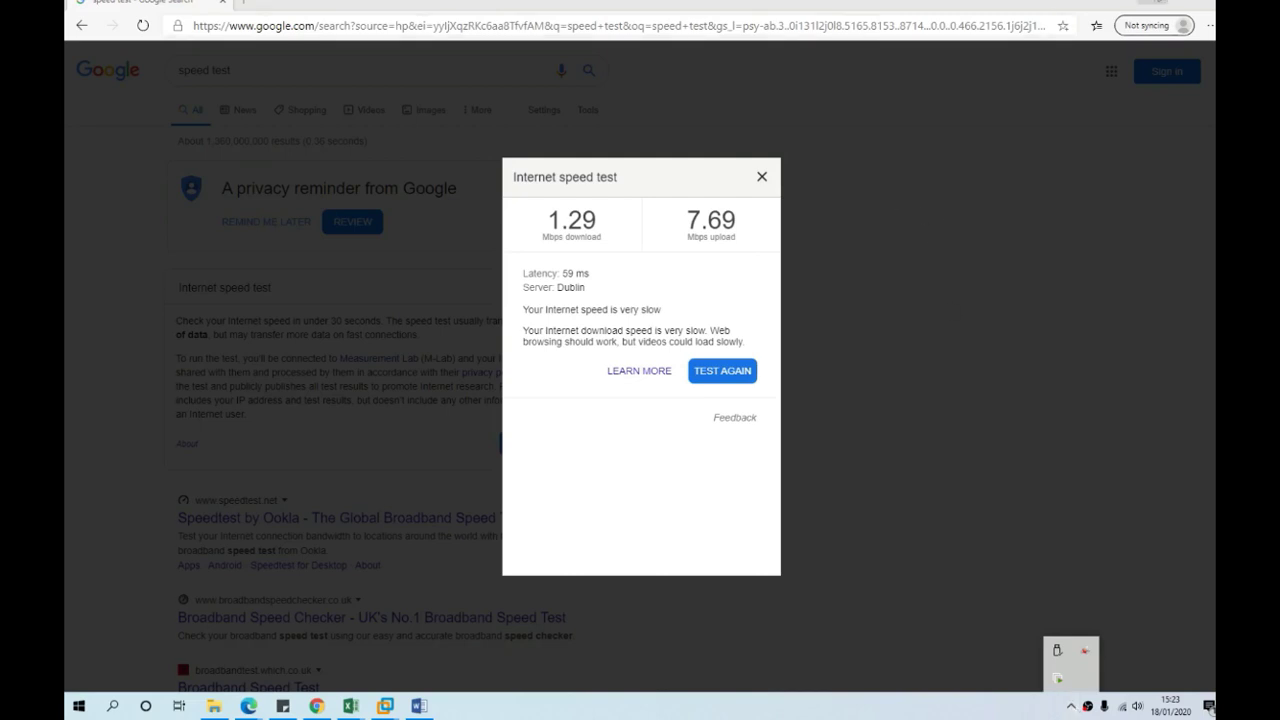
left_click(1210, 707)
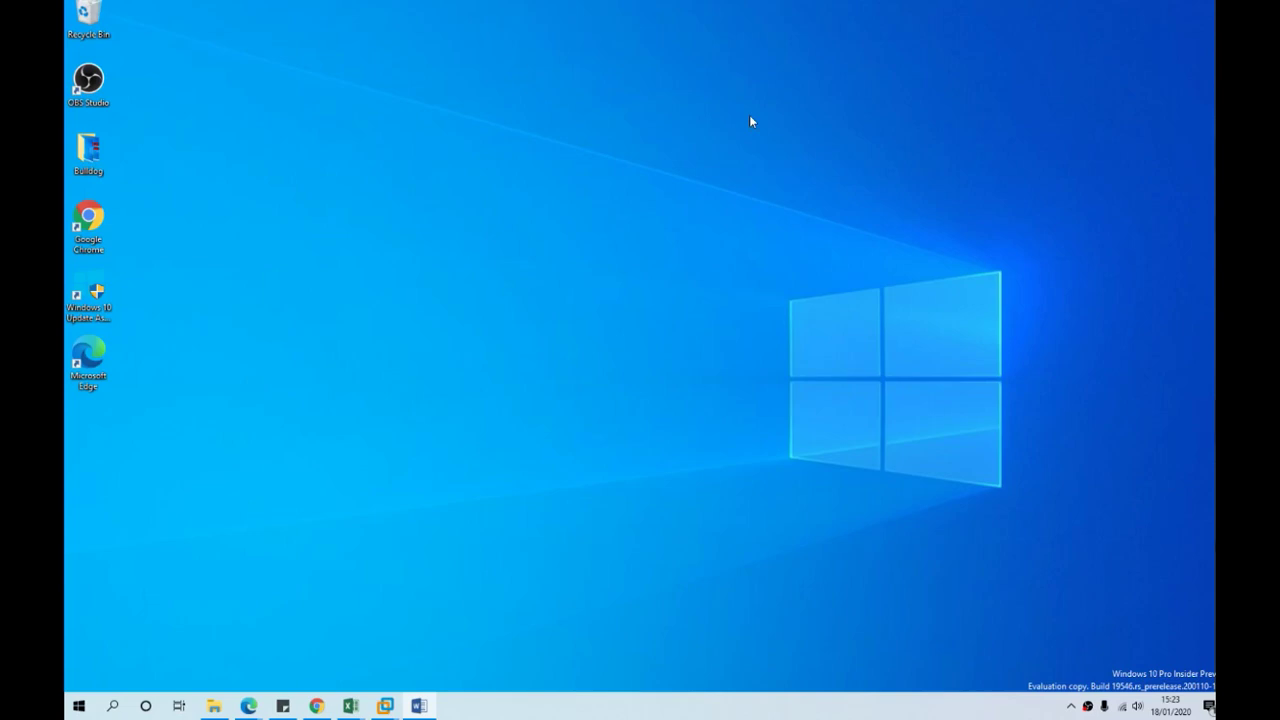
Check Local Disk (C:) in This PC: 166 GB free of 465 GB
mouse_move(213, 710)
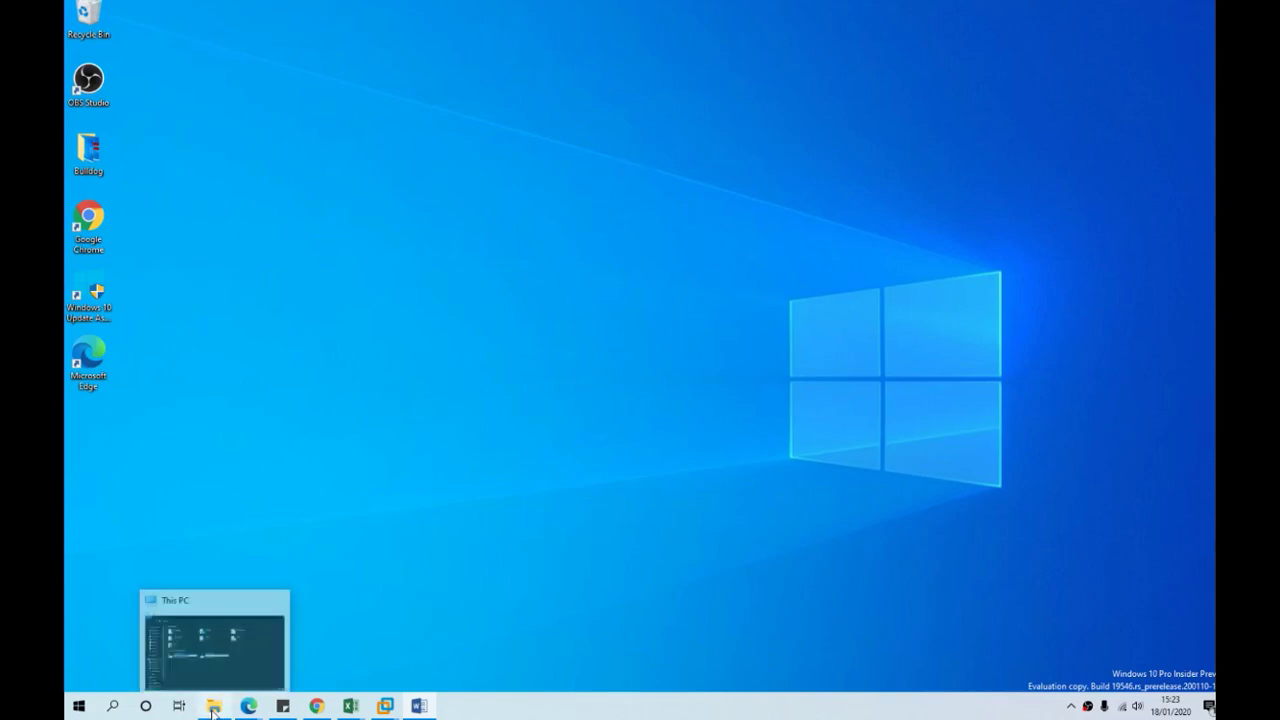
left_click(213, 648)
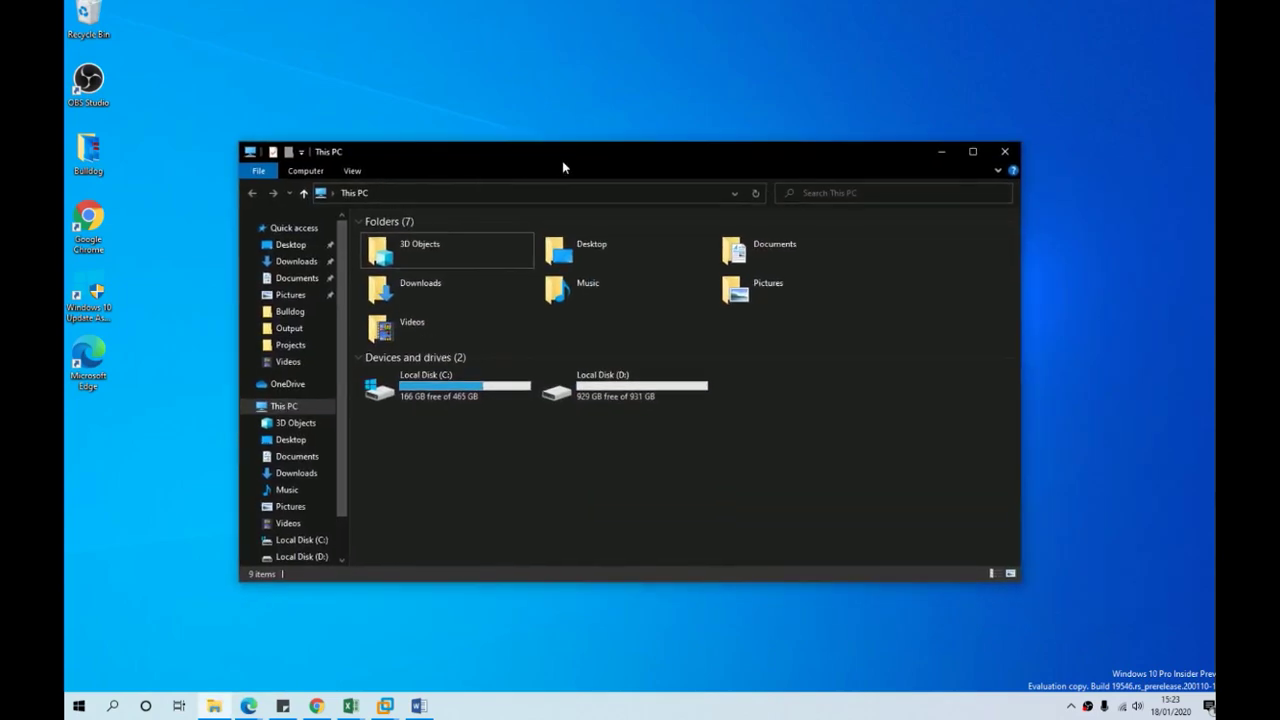
left_click_drag(563, 167, 558, 167)
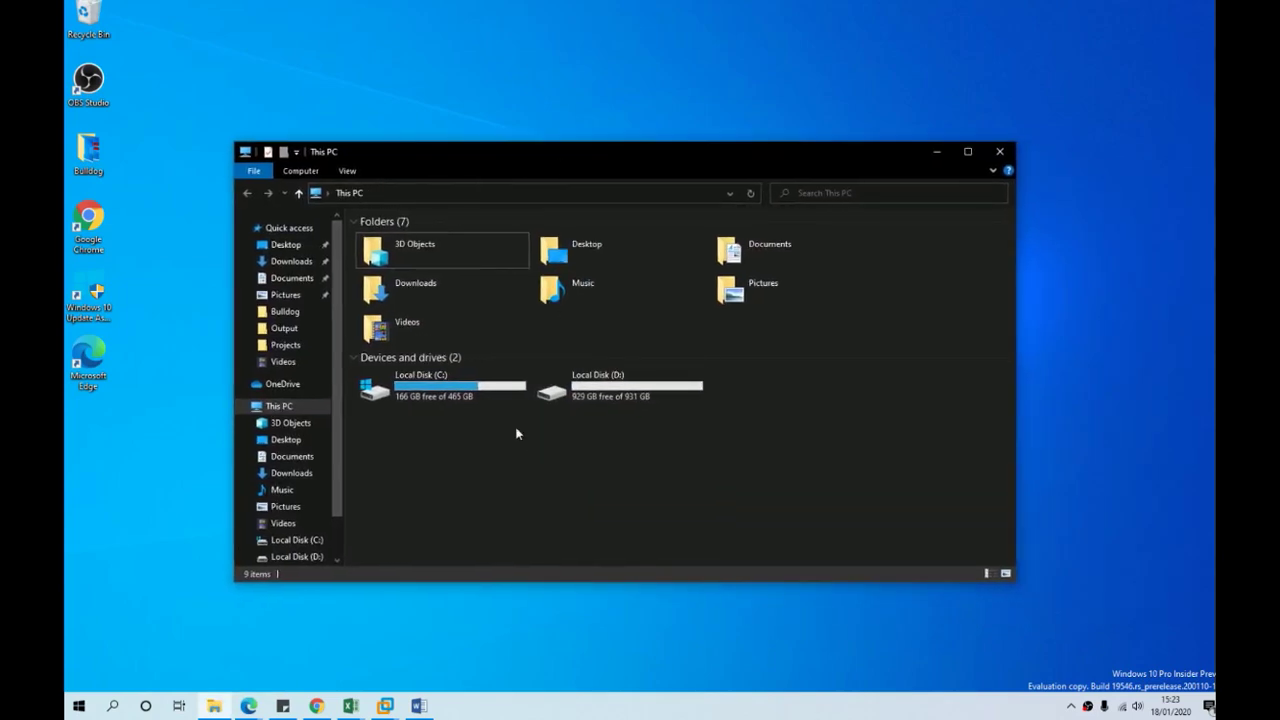
left_click_drag(524, 462, 436, 370)
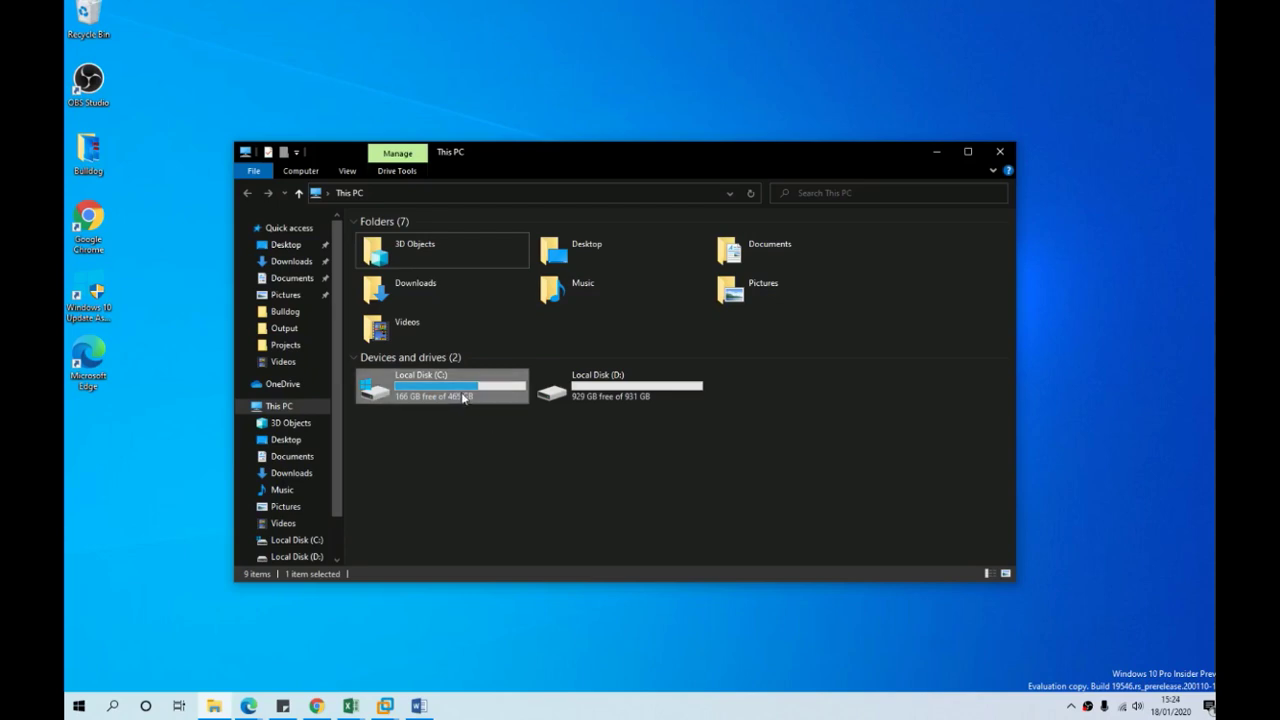
mouse_move(463, 397)
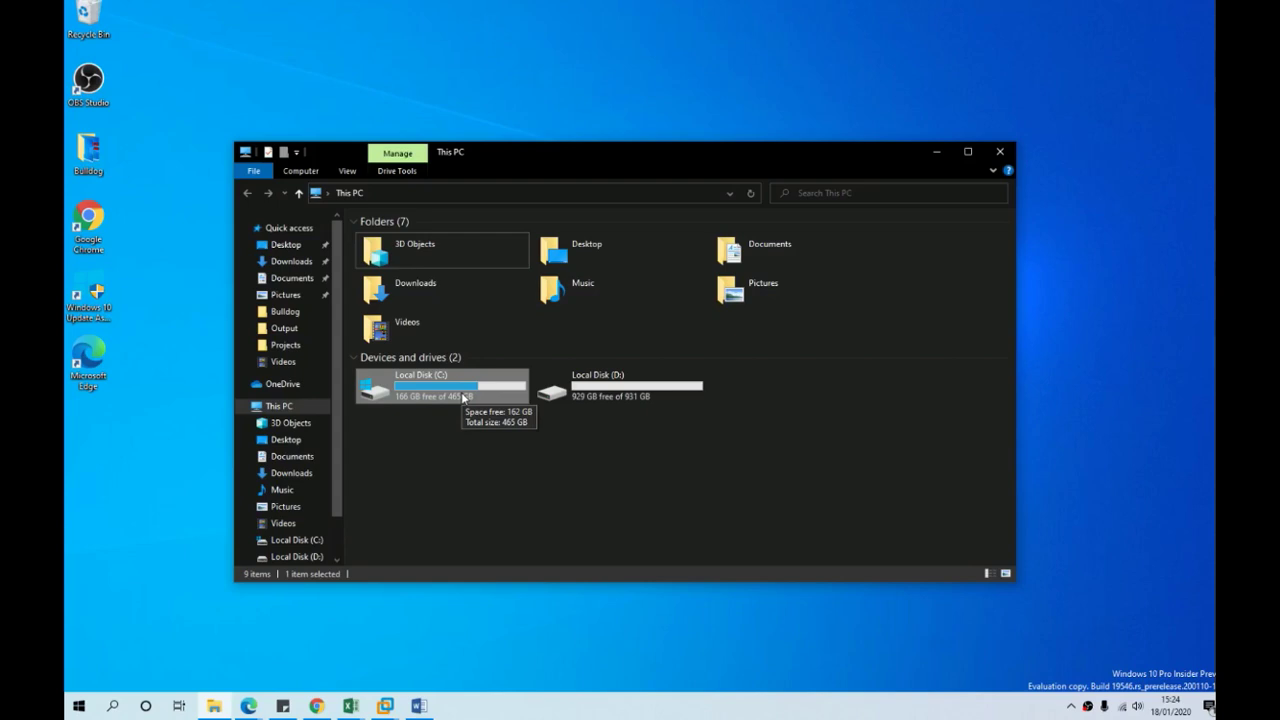
left_click(98, 16)
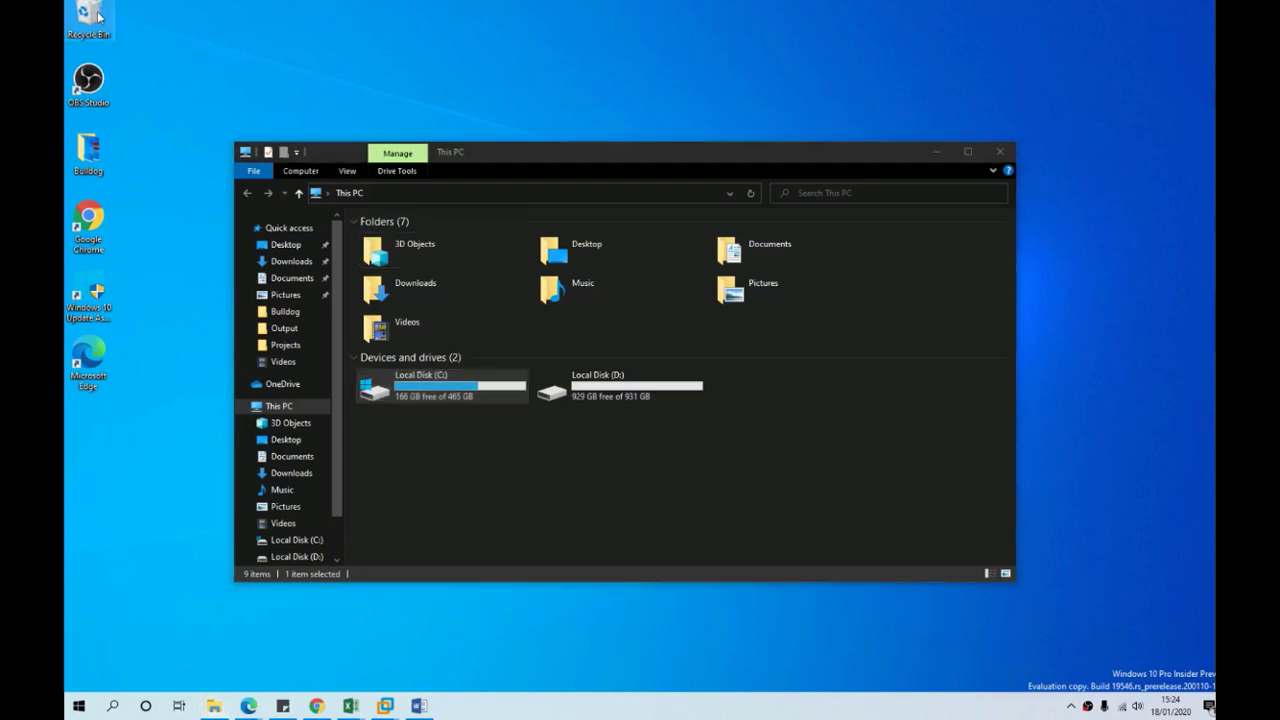
left_click_drag(210, 34, 71, 3)
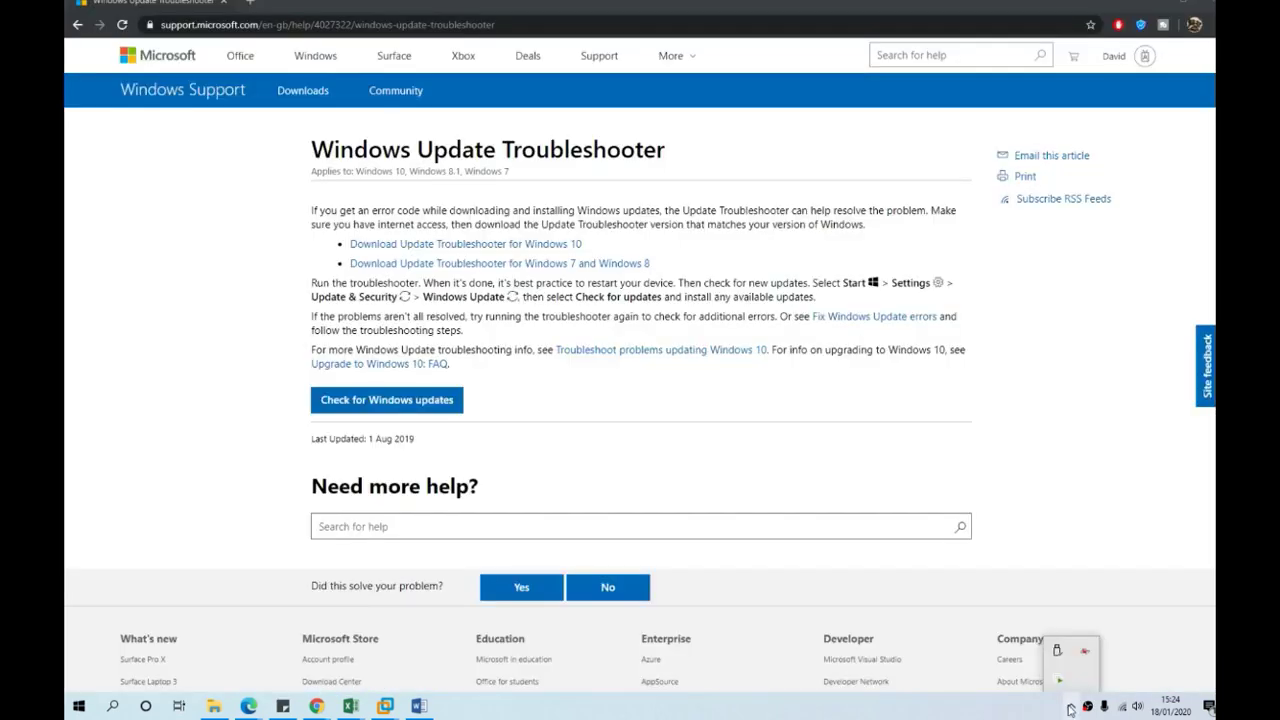
Download the Windows 10 Update Troubleshooter (wu10 (4).diagcab) from Microsoft's support page in Chrome
left_click(630, 240)
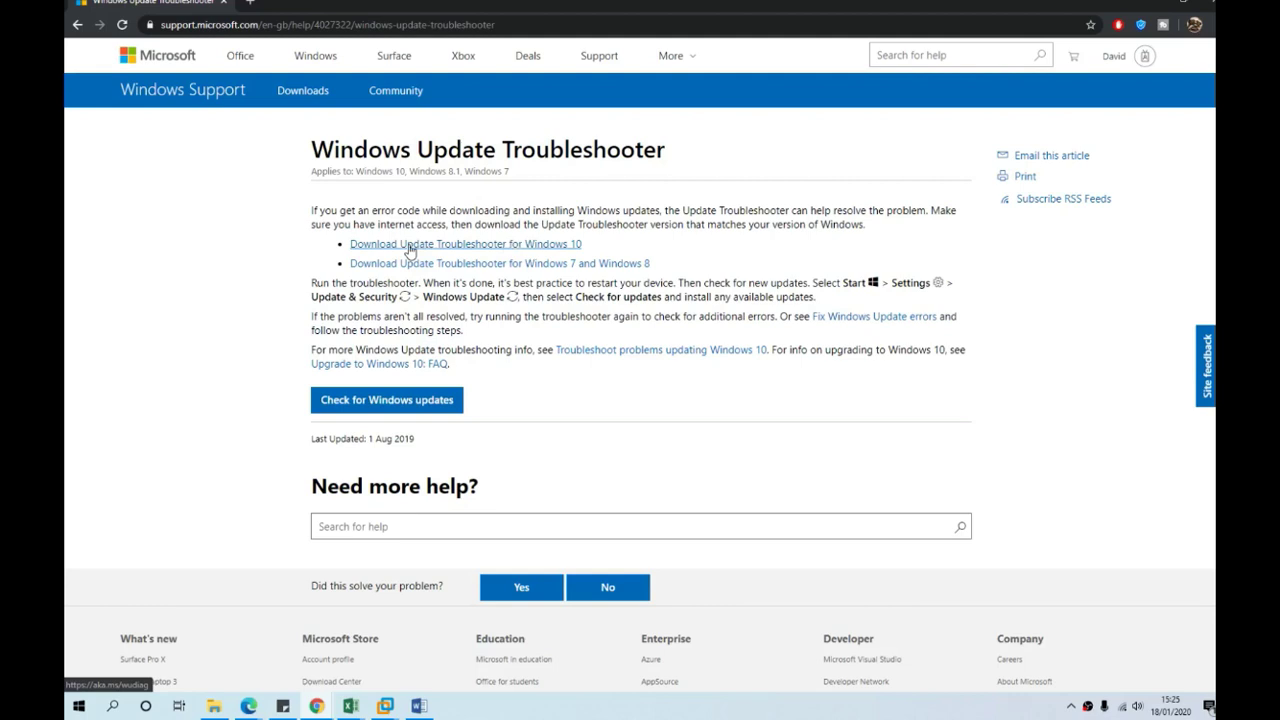
left_click(441, 248)
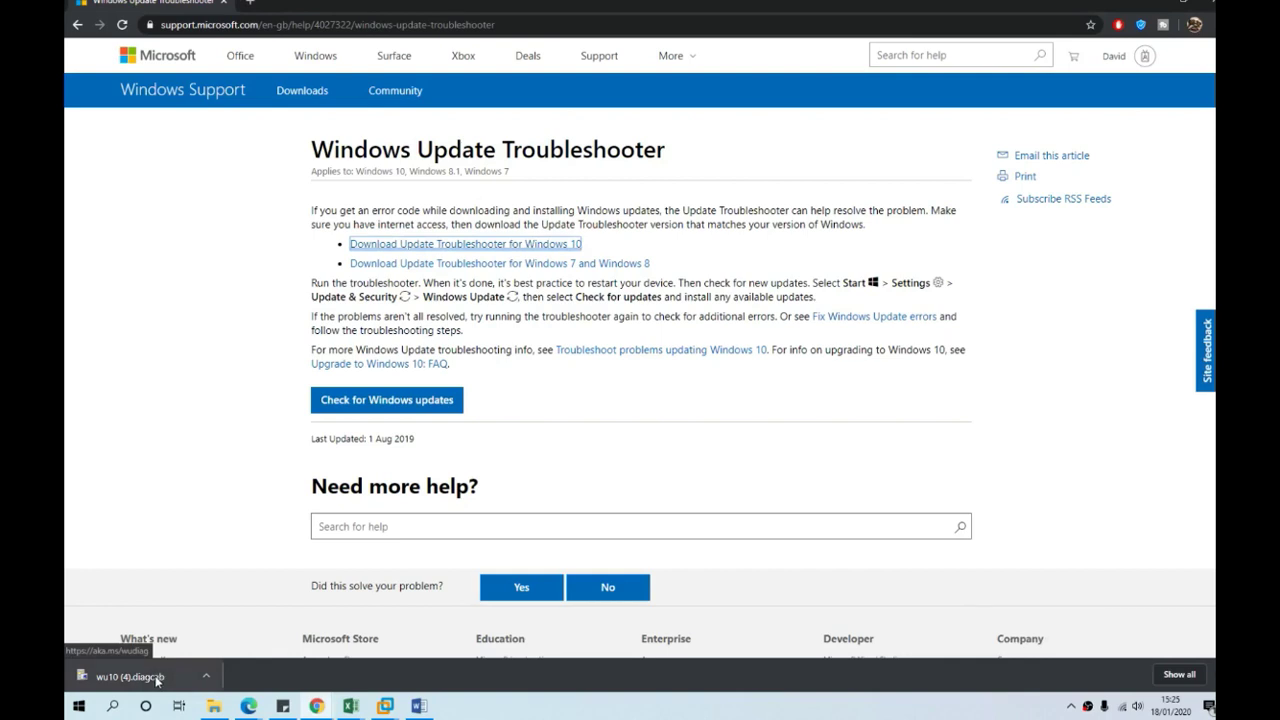
Run the downloaded troubleshooter on Windows Update to detect problems
left_click(130, 677)
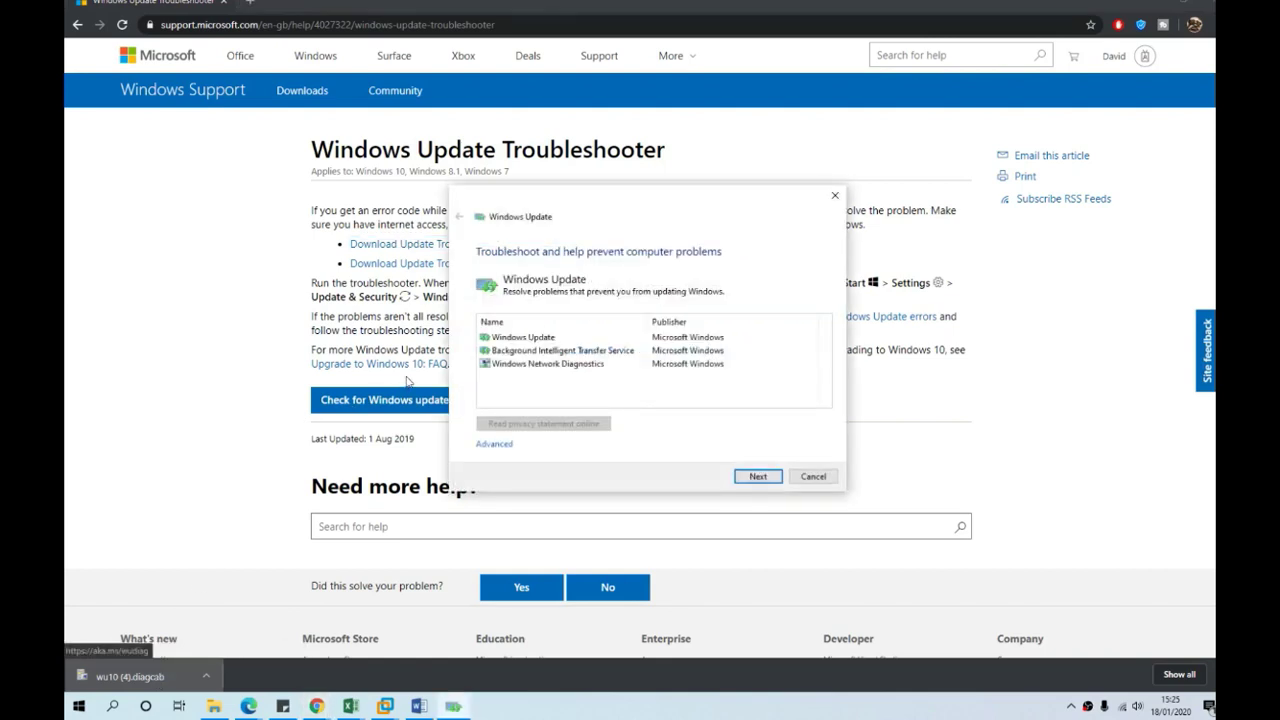
left_click(545, 340)
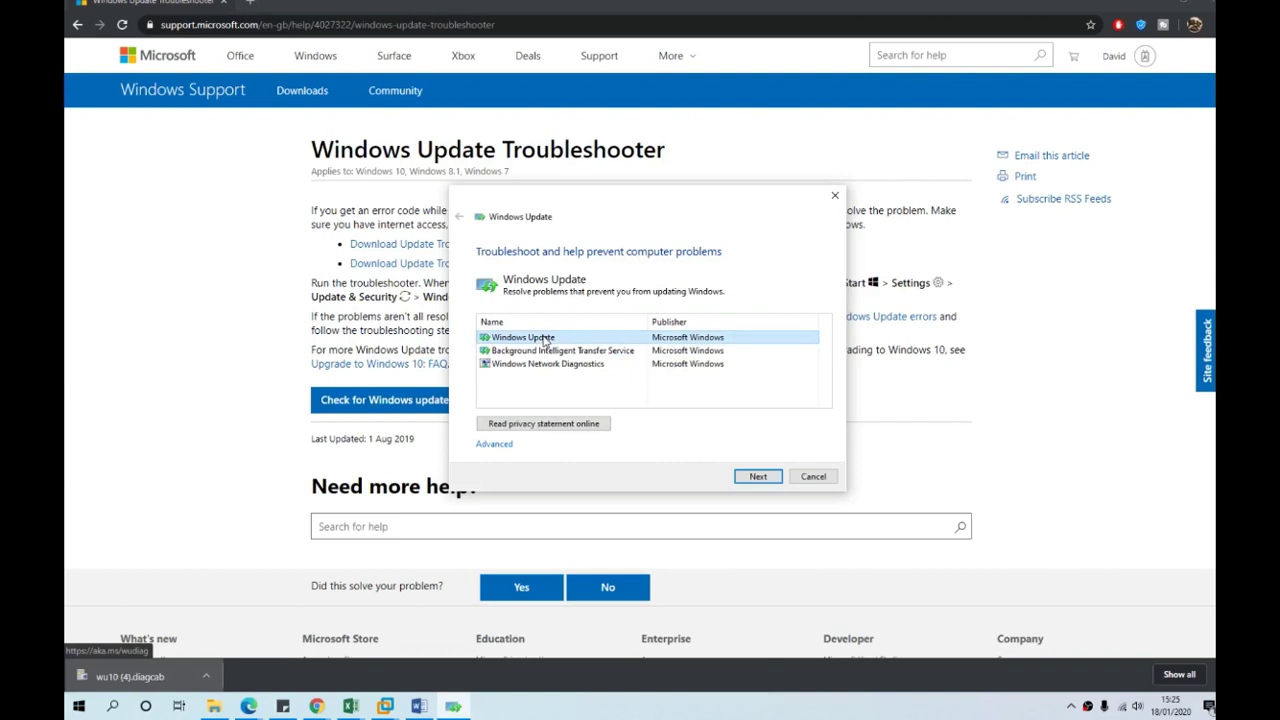
left_click(760, 477)
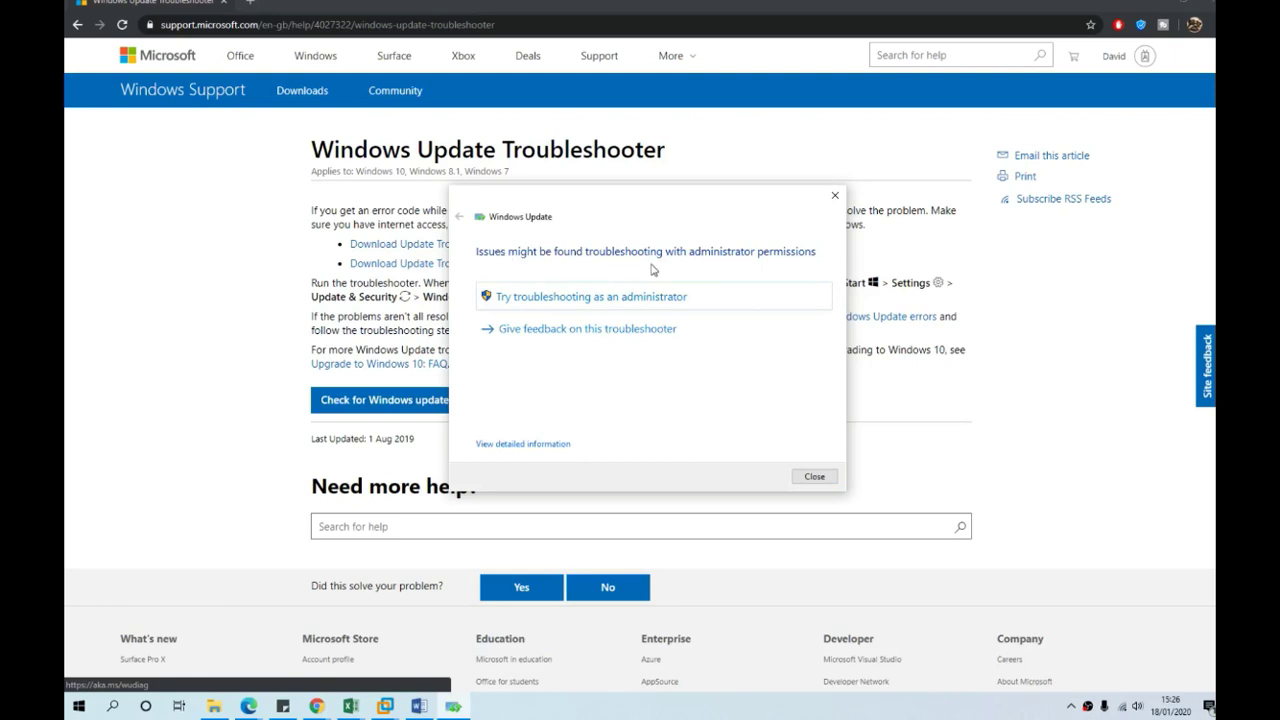
Close the troubleshooter and minimise the browser
left_click(815, 477)
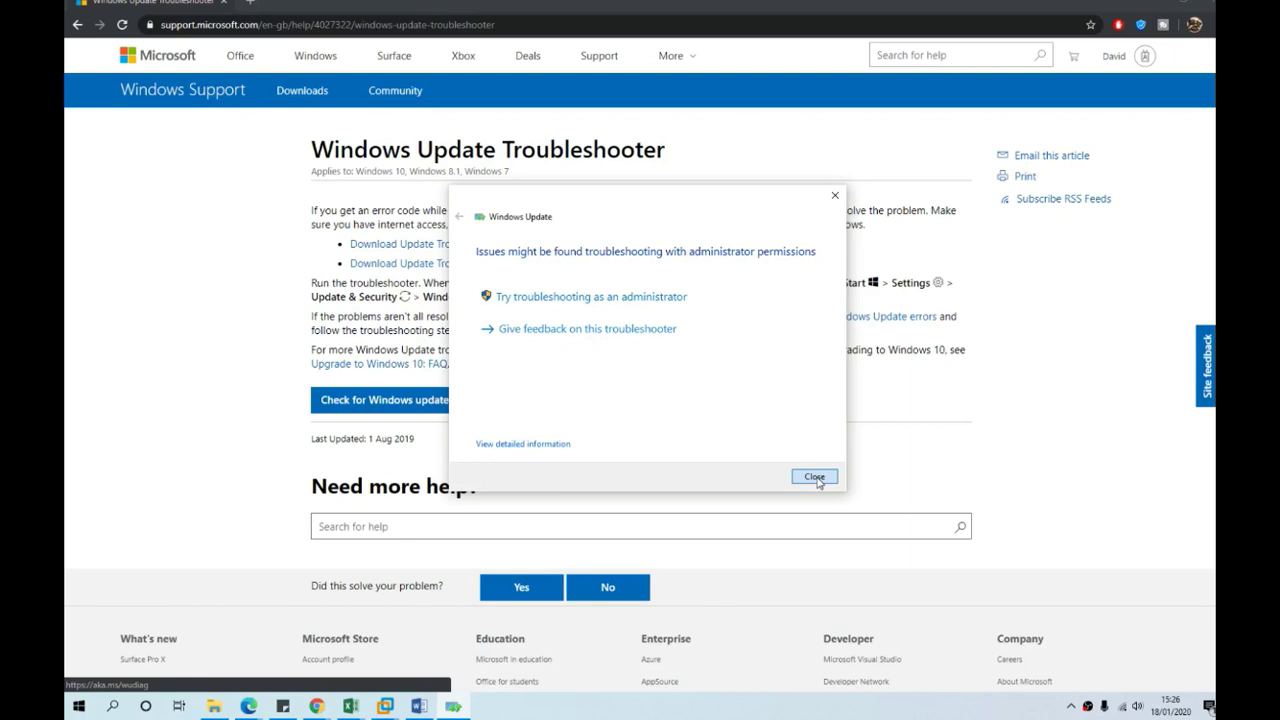
left_click(815, 477)
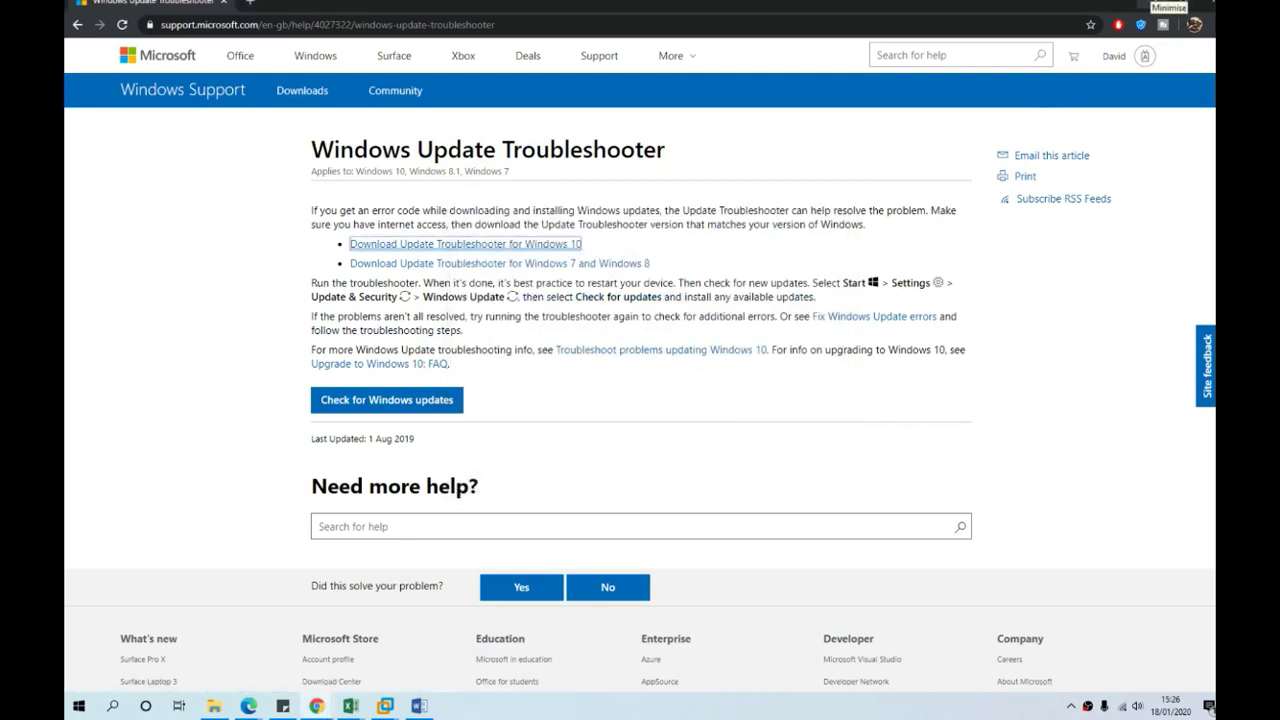
left_click(1155, 3)
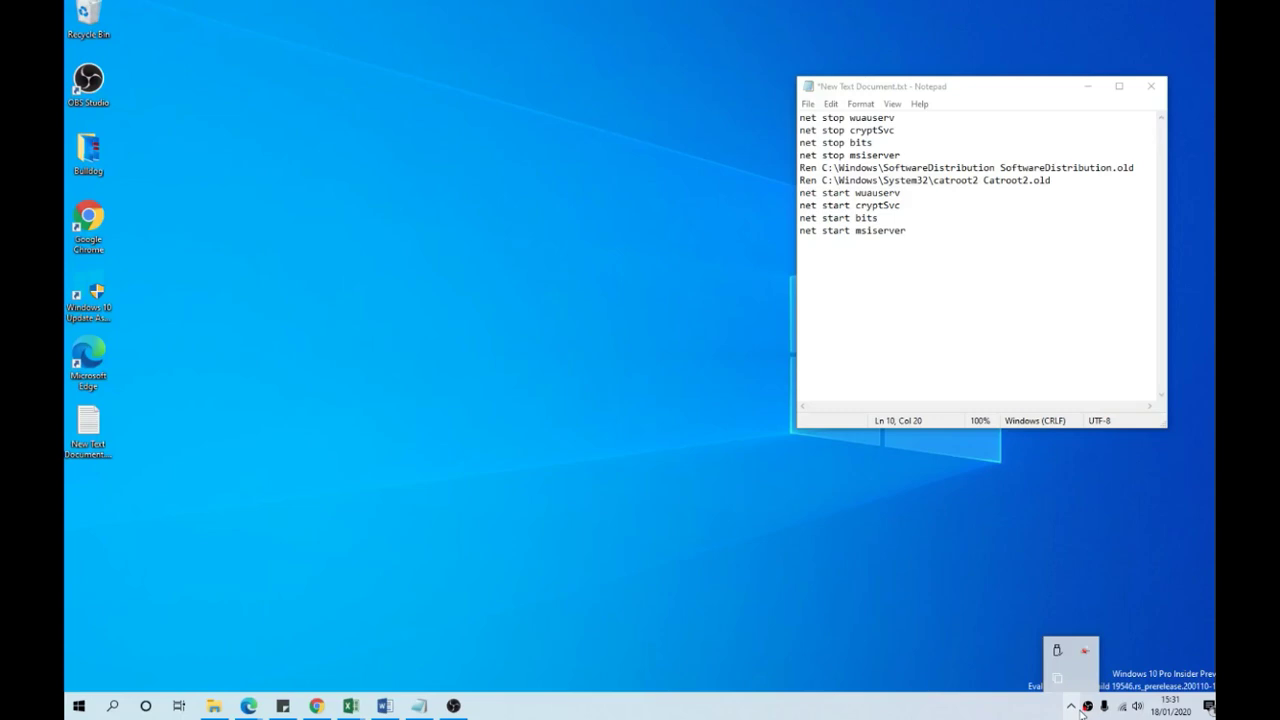
Select the reset commands in Notepad and launch Command Prompt ('cmd') as administrator
left_click_drag(960, 317, 806, 117)
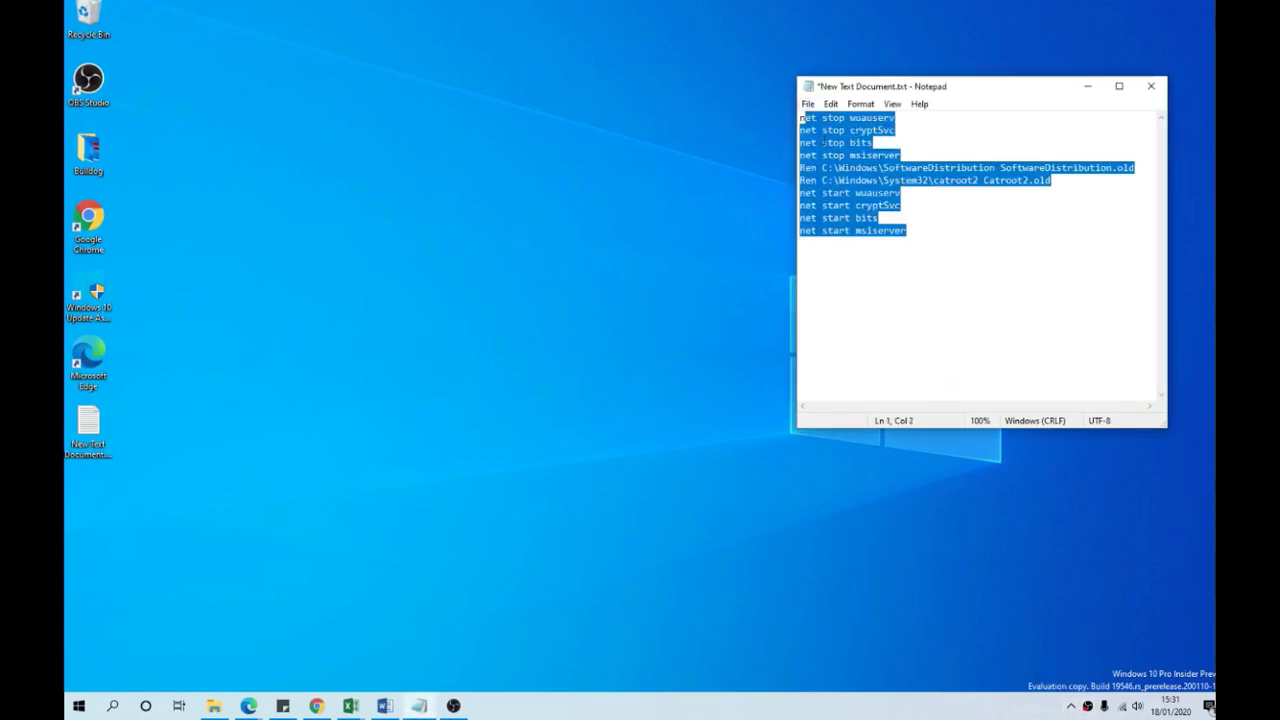
left_click(78, 707)
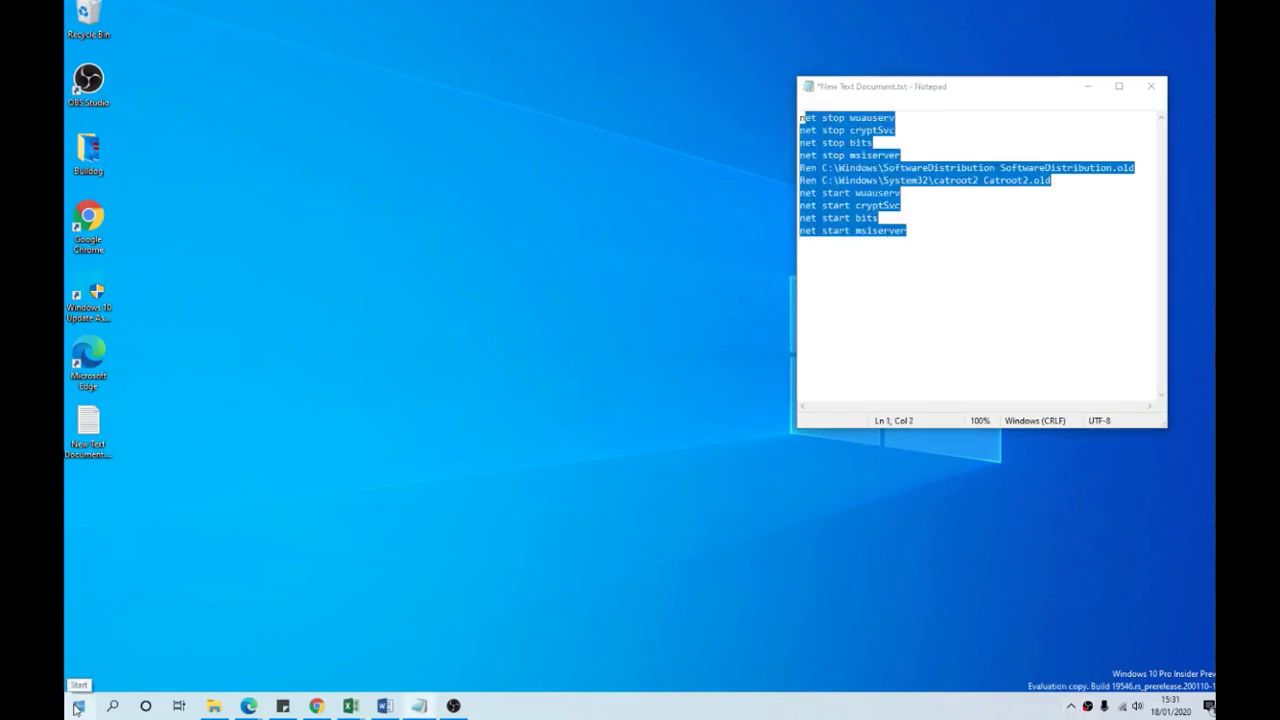
type("c")
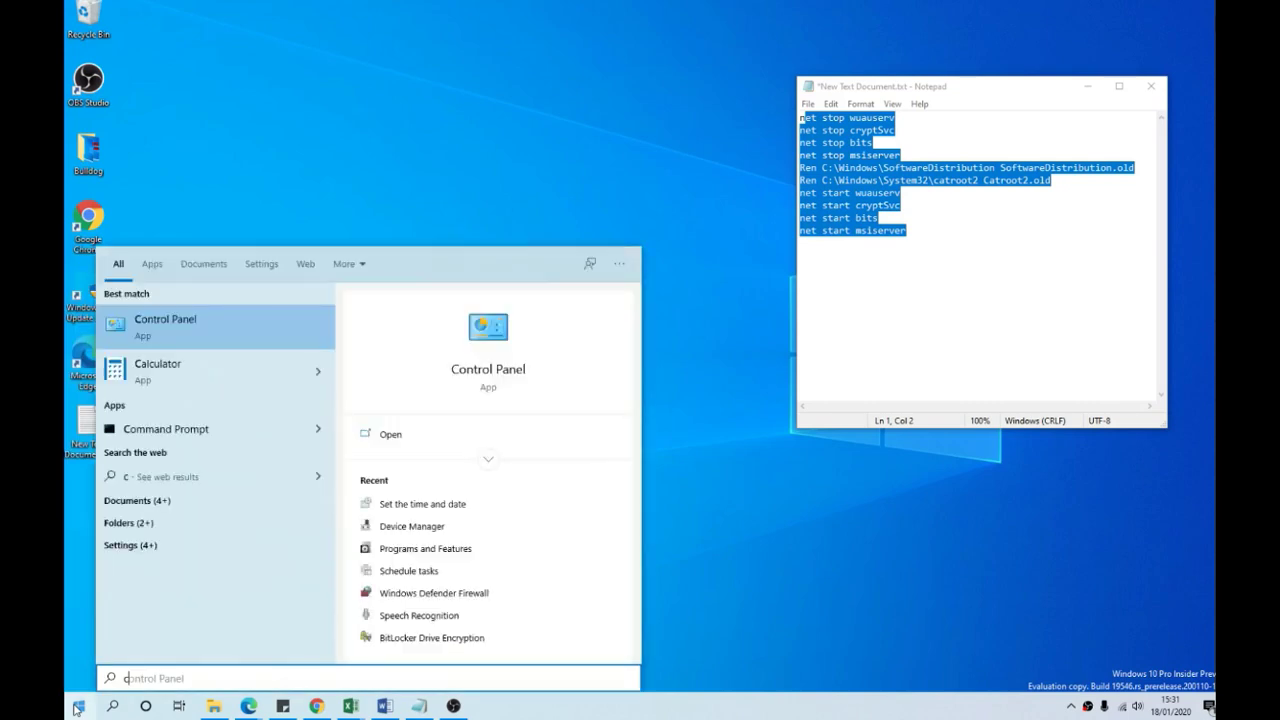
type("md")
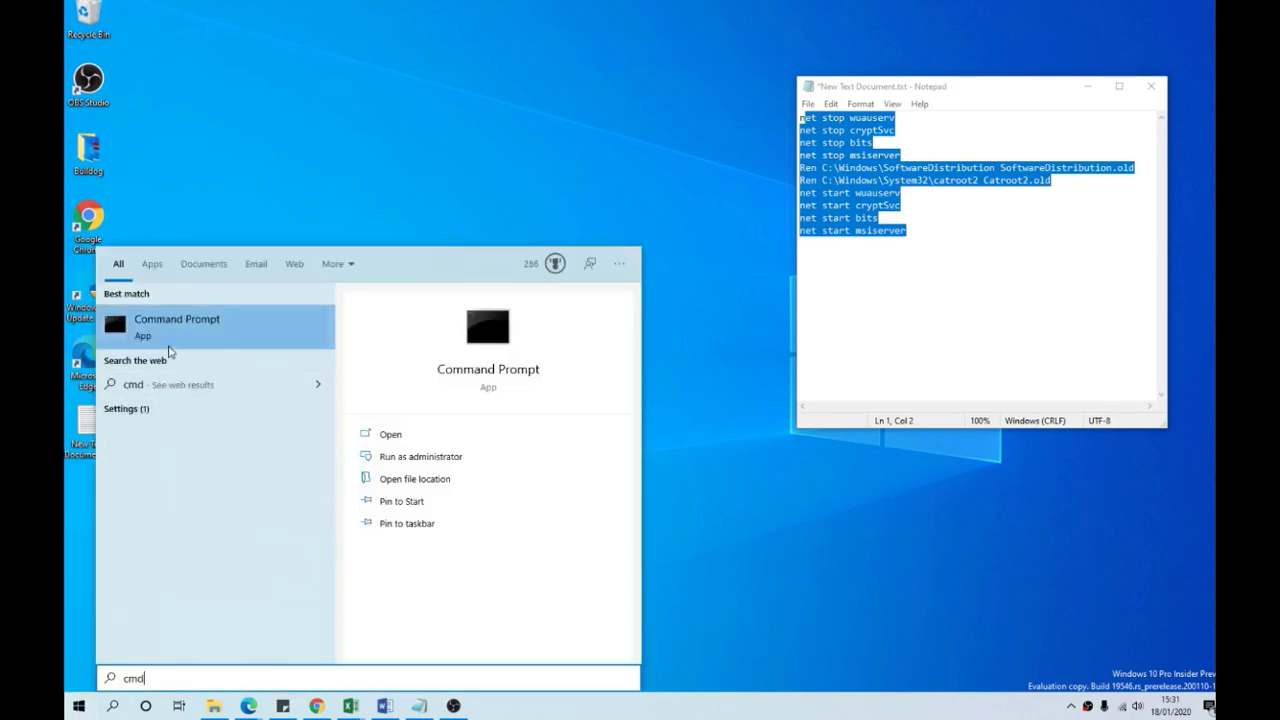
right_click(177, 336)
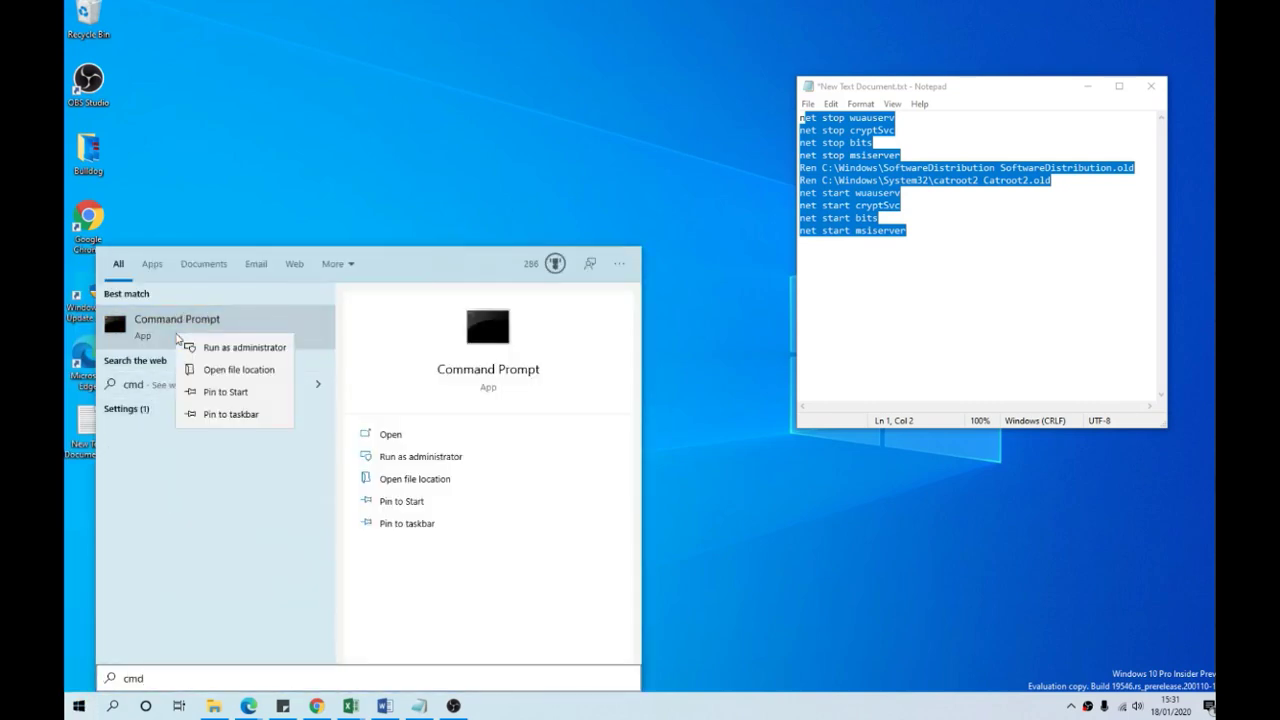
left_click(247, 350)
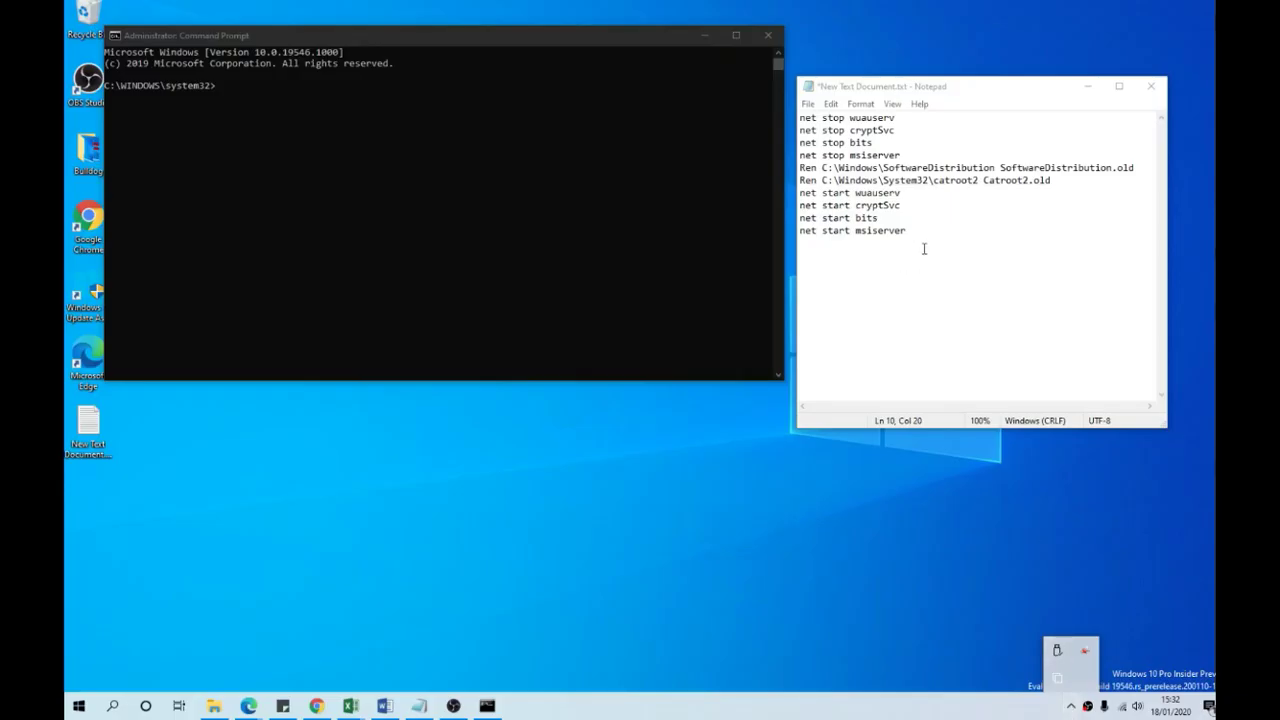
Copy the ten reset command lines from Notepad and paste them into the admin Command Prompt
left_click_drag(930, 250, 805, 117)
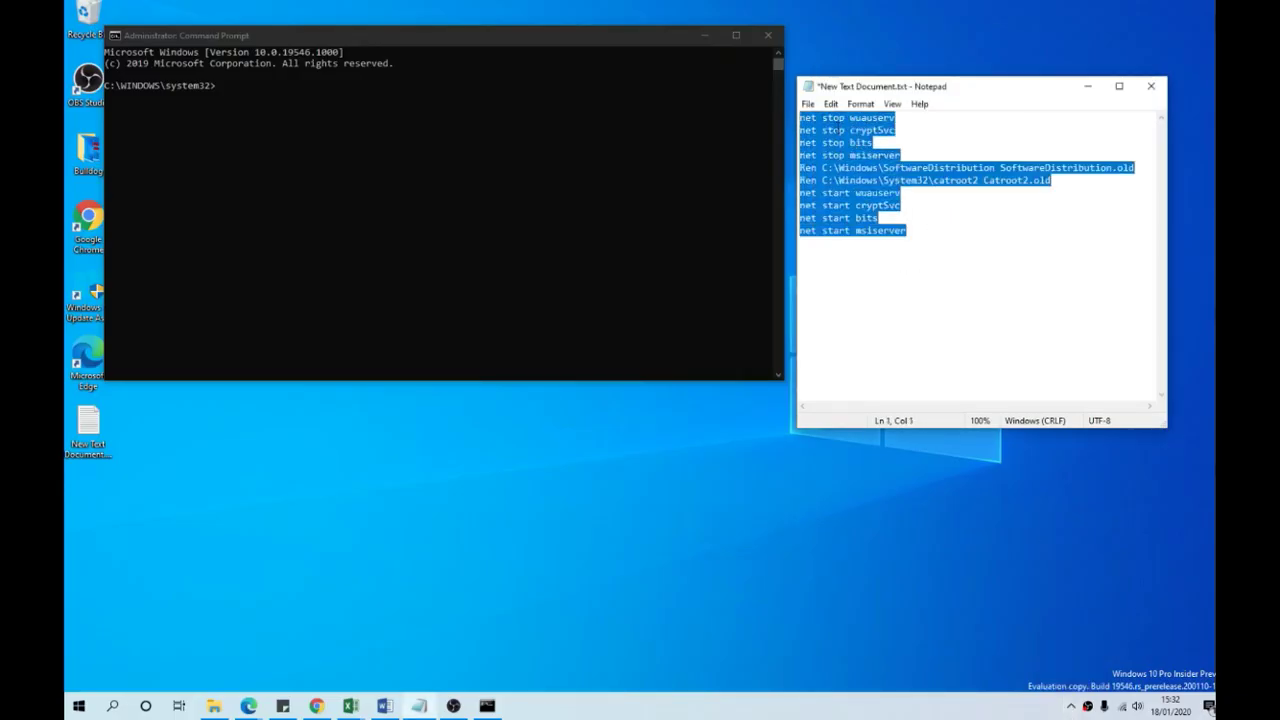
right_click(836, 126)
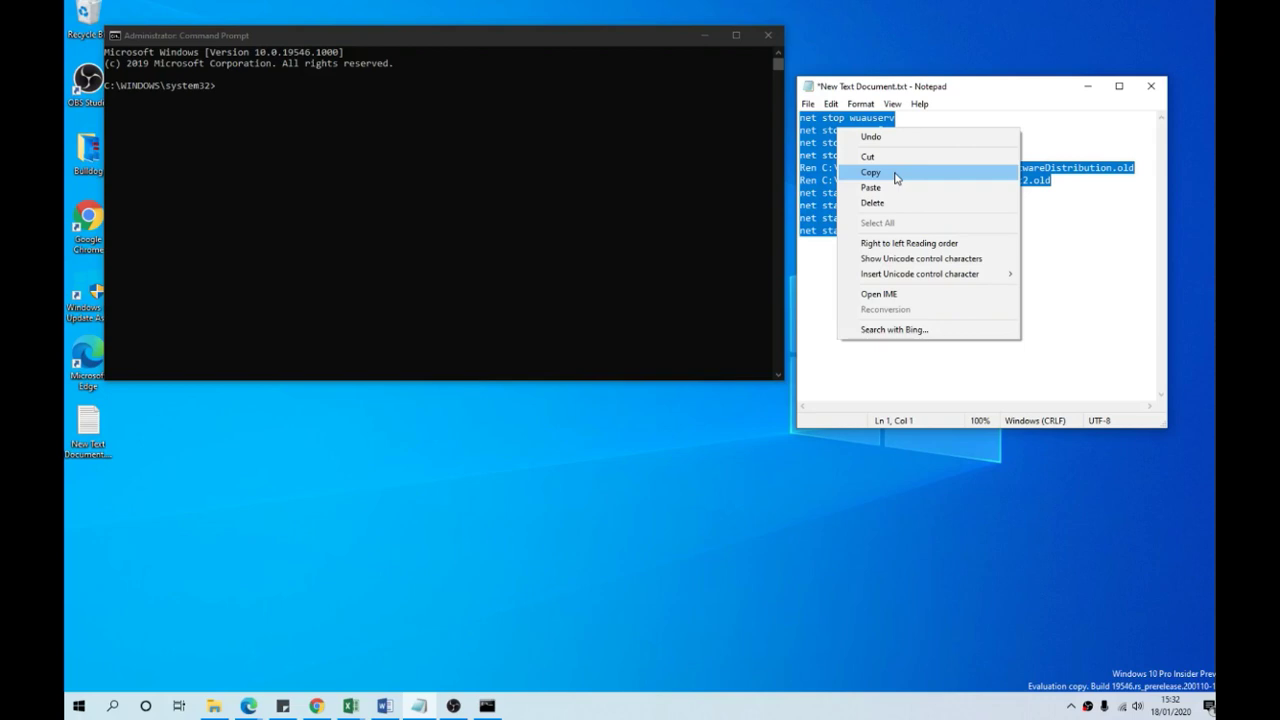
left_click(896, 177)
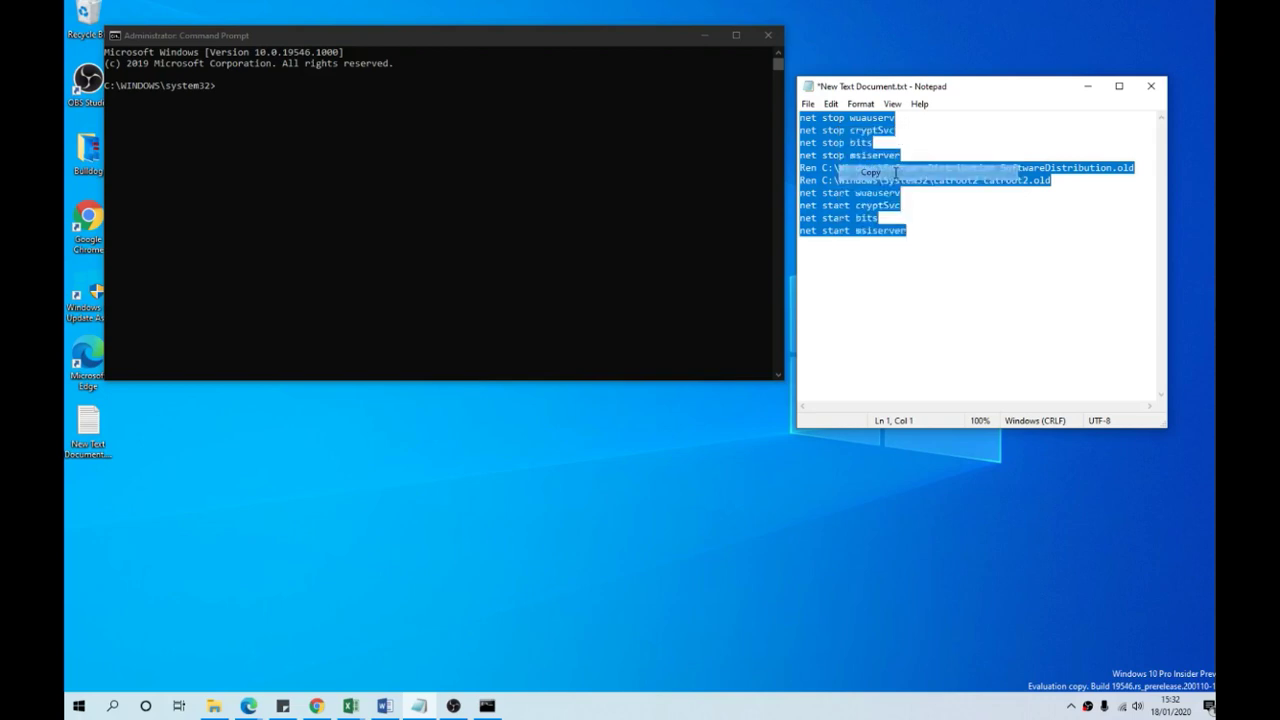
left_click(234, 96)
right_click(234, 96)
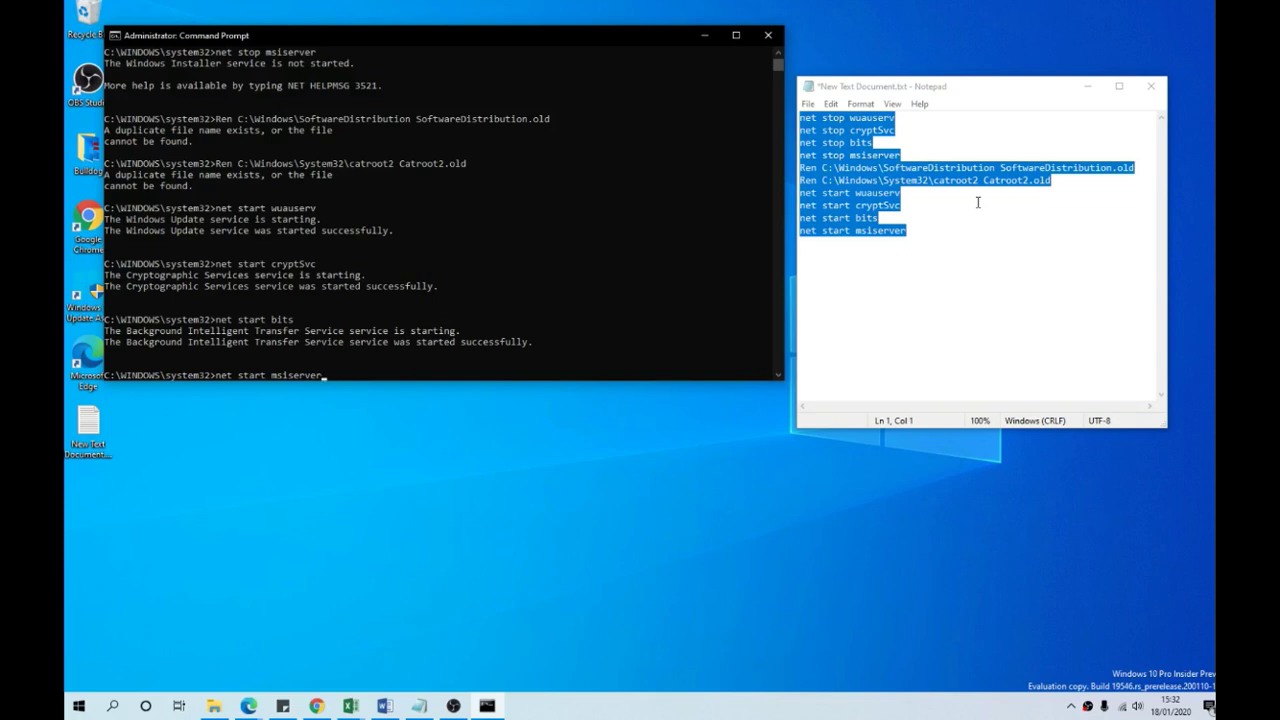
Run the final net start msiserver line, then reselect the later start commands in Notepad
key("Return")
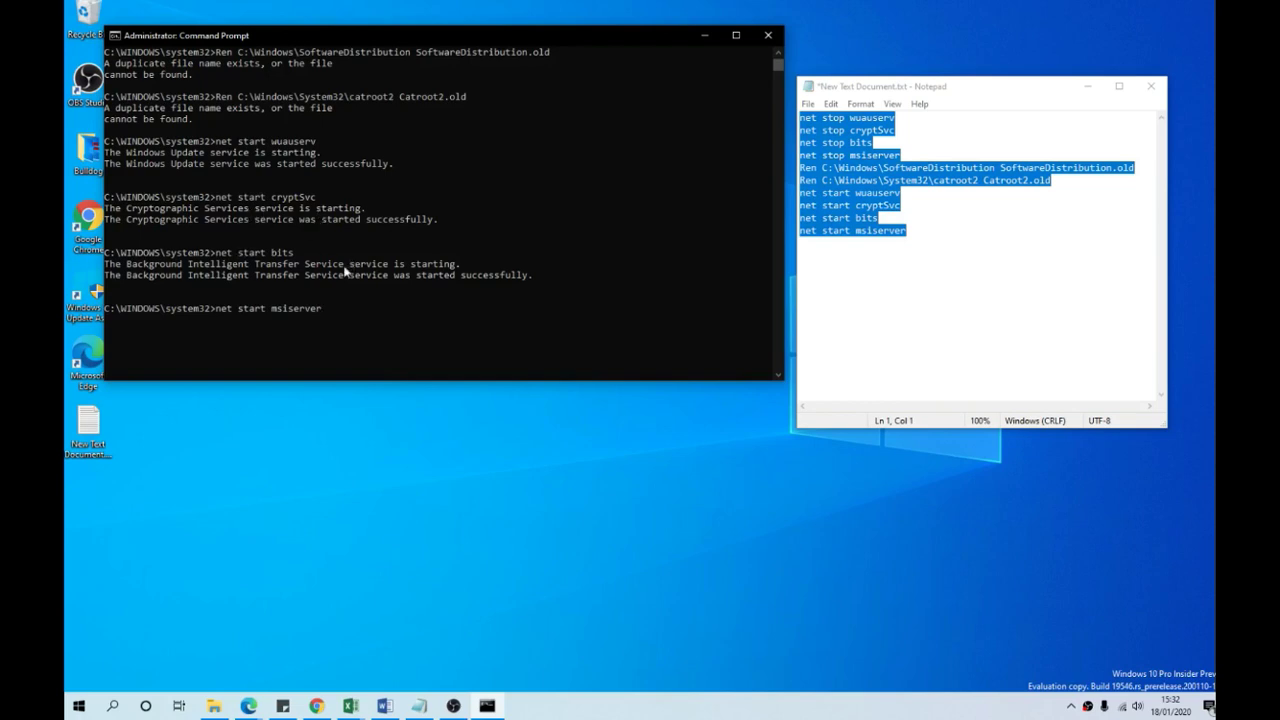
key("Return")
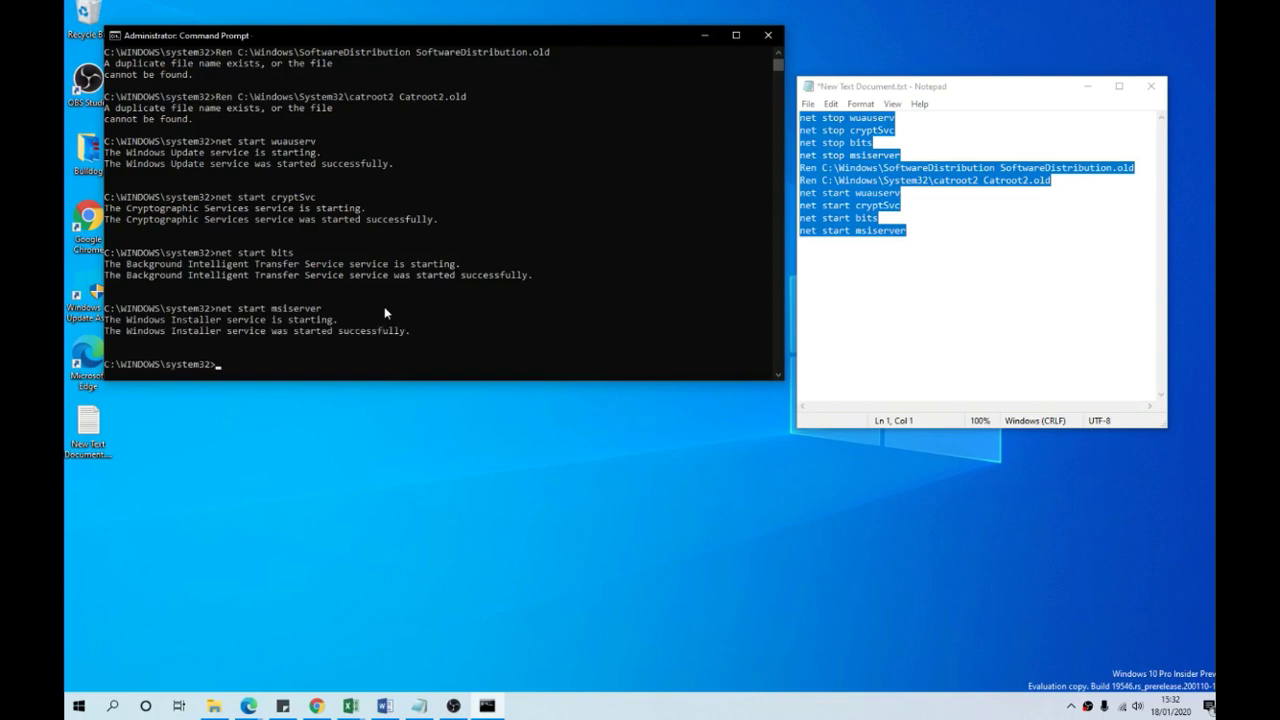
left_click(837, 274)
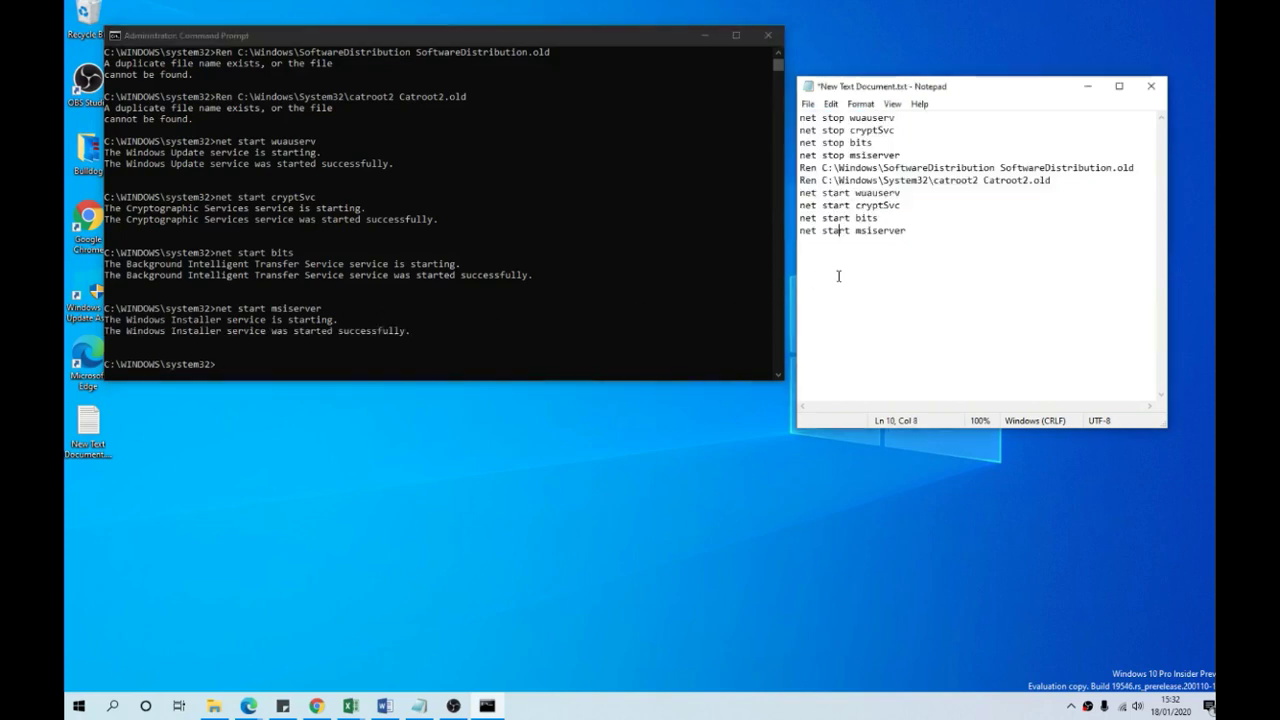
left_click_drag(908, 231, 800, 115)
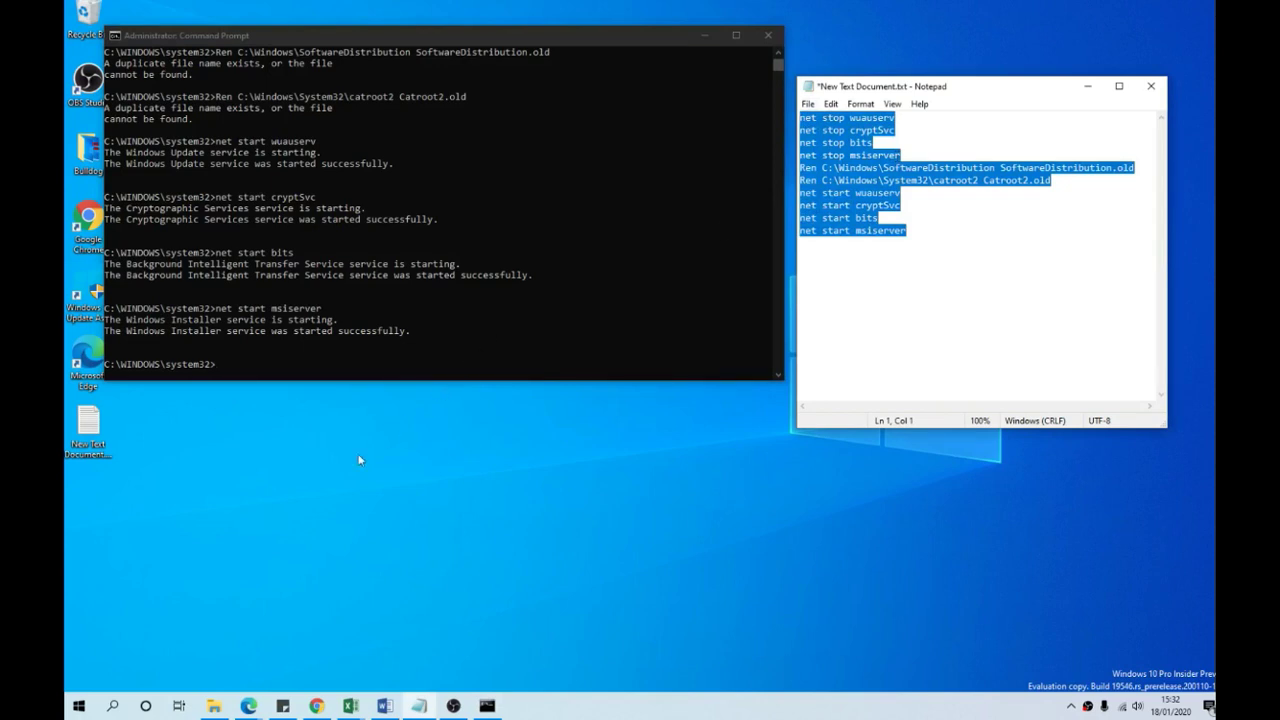
Search 'up' in Start and open Check for updates, which reports You're up to date
left_click(79, 705)
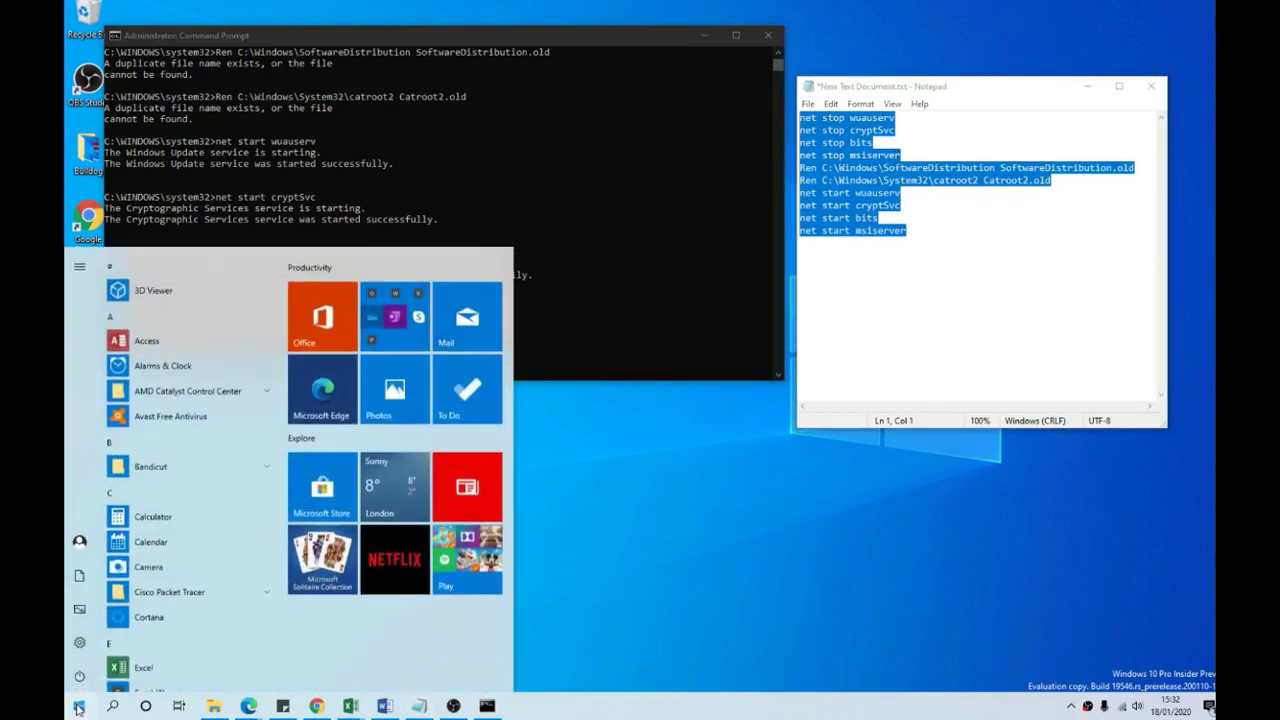
type("up")
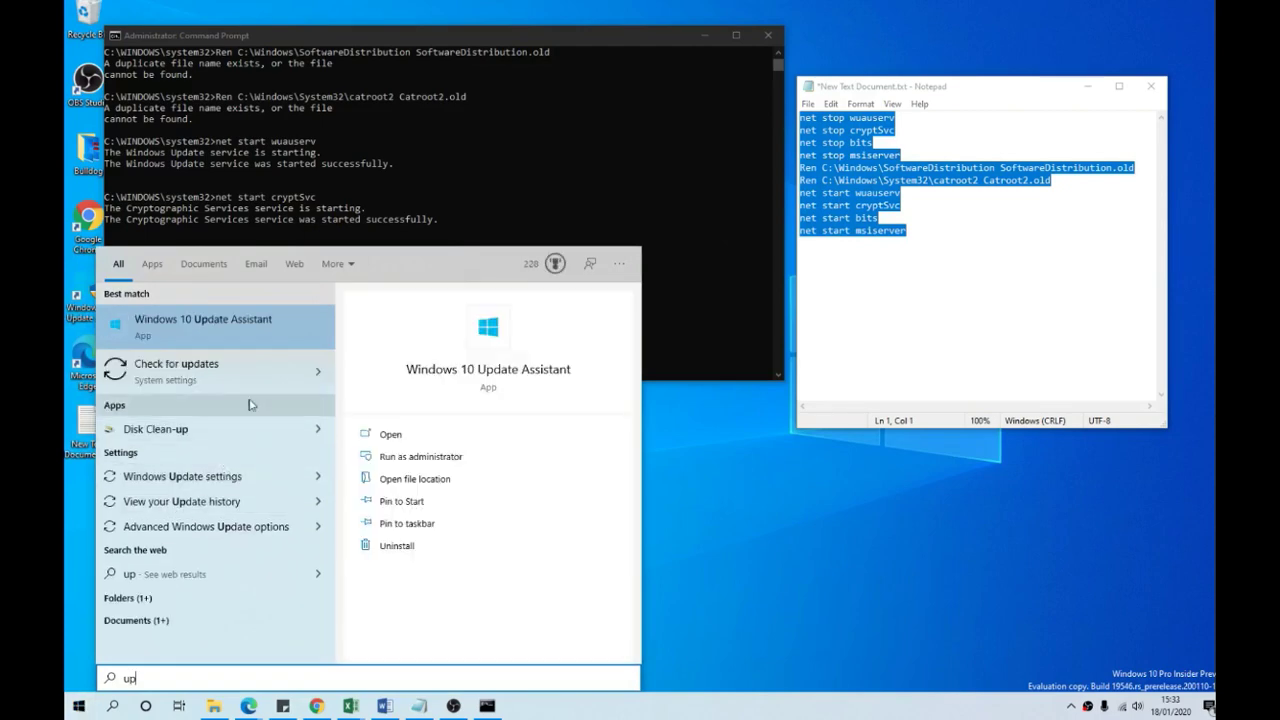
left_click(252, 385)
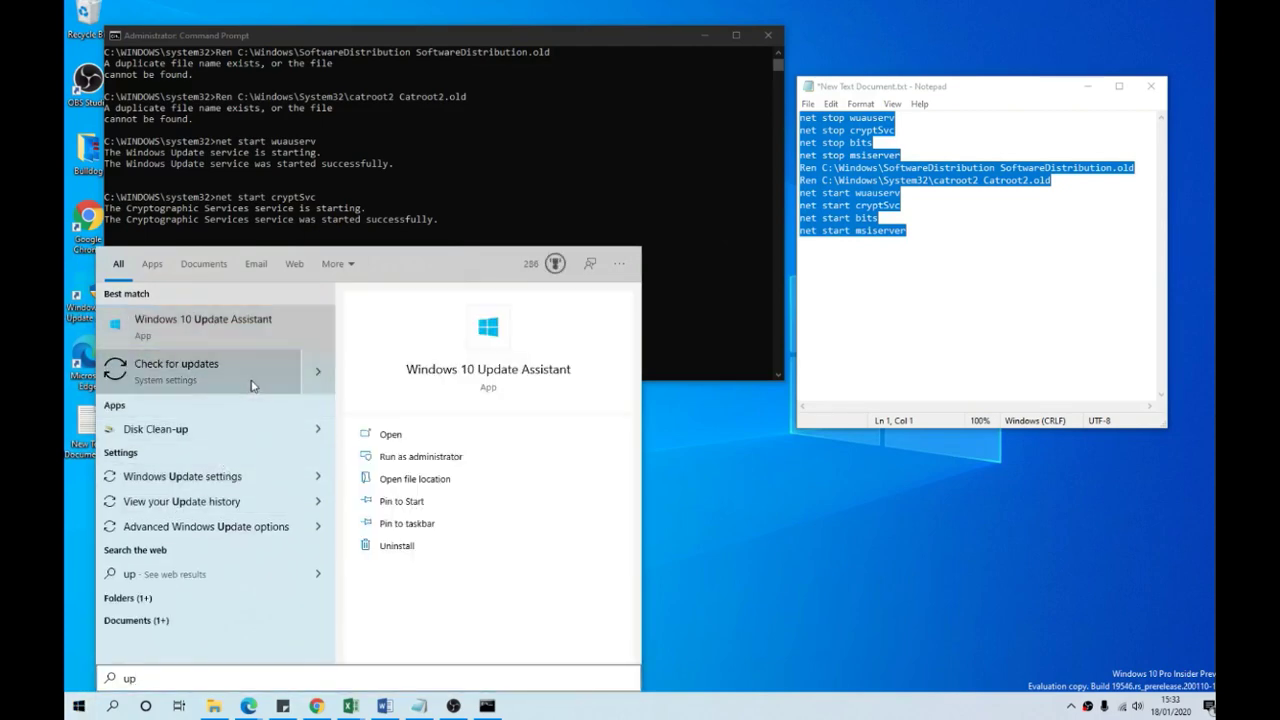